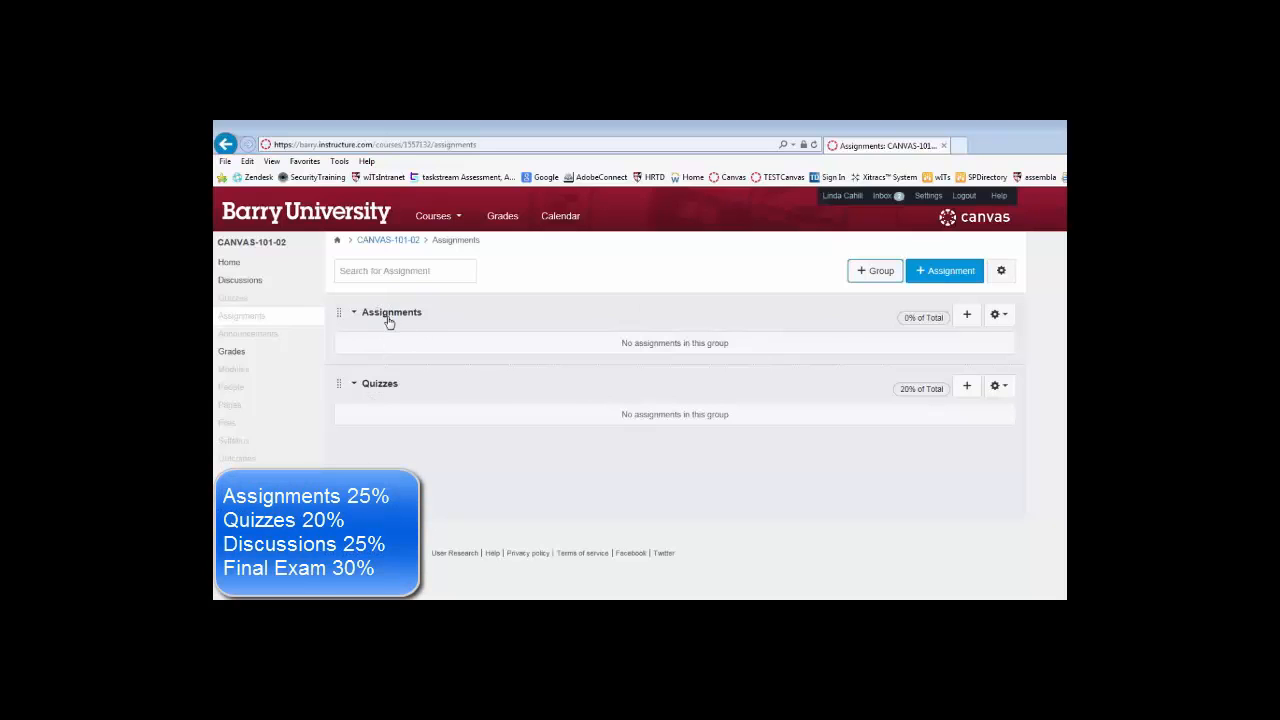
# Set the Assignments group's weight to 25% of the total grade and save it.
pyautogui.click(997, 316)
pyautogui.click(962, 356)
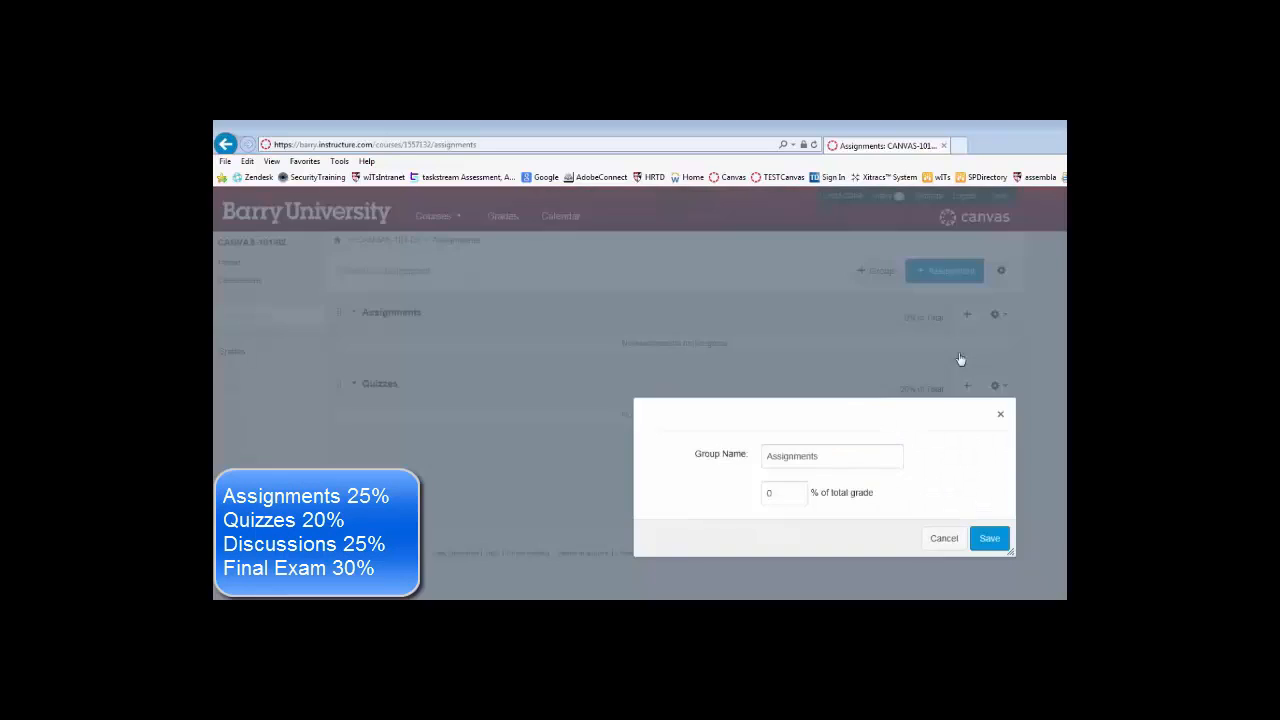
pyautogui.doubleClick(779, 491)
pyautogui.write('25')
pyautogui.click(990, 540)
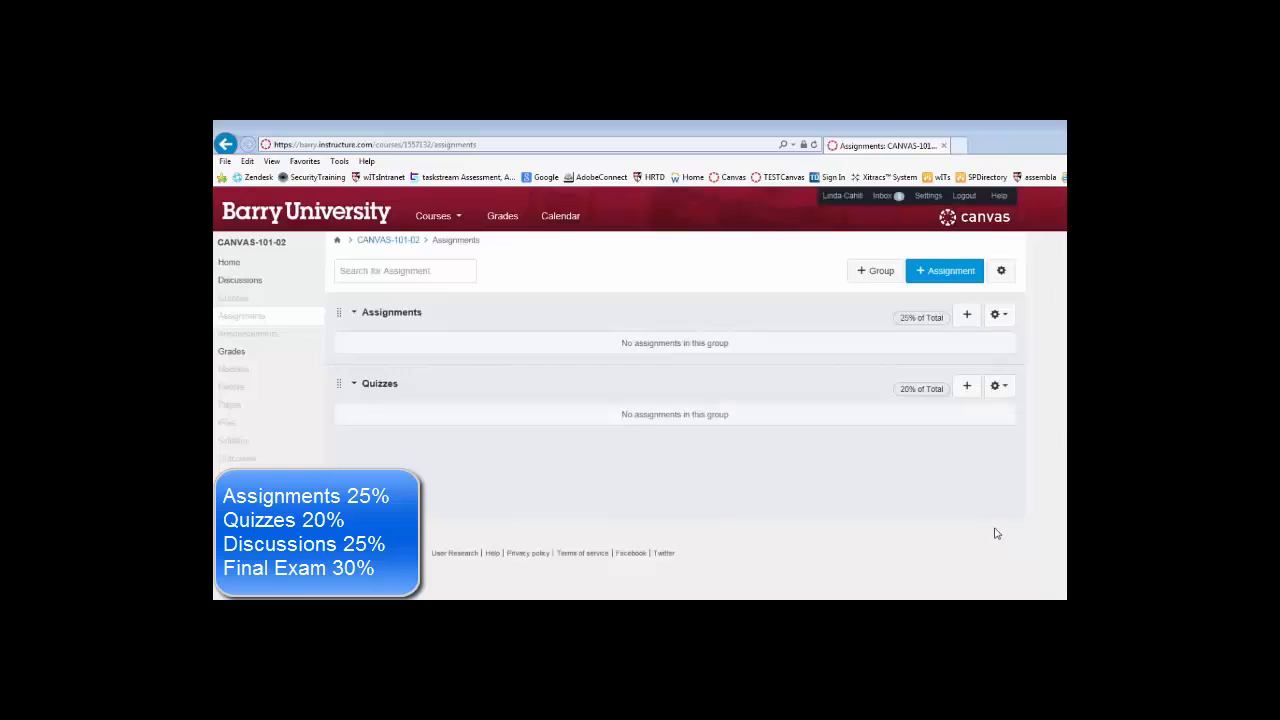
# Check the Assignments group's name and percentage of the total grade, leaving its settings as they are.
pyautogui.click(999, 316)
pyautogui.click(944, 352)
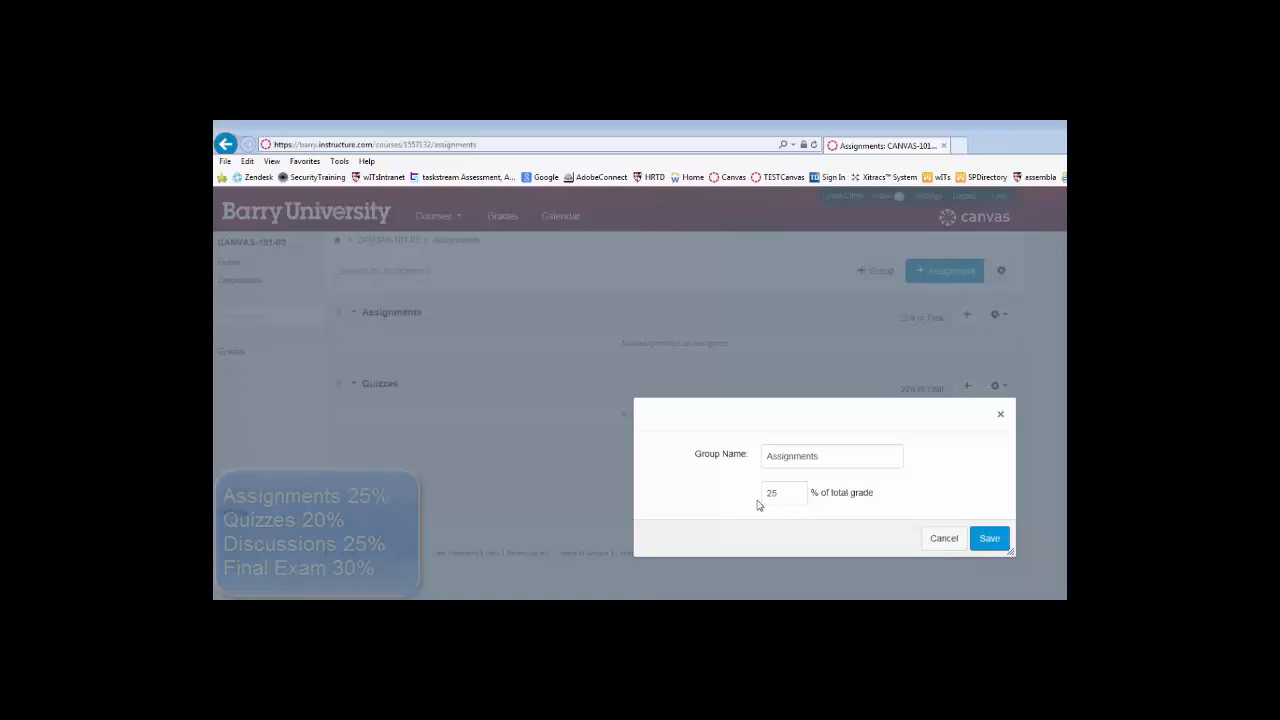
pyautogui.click(789, 489)
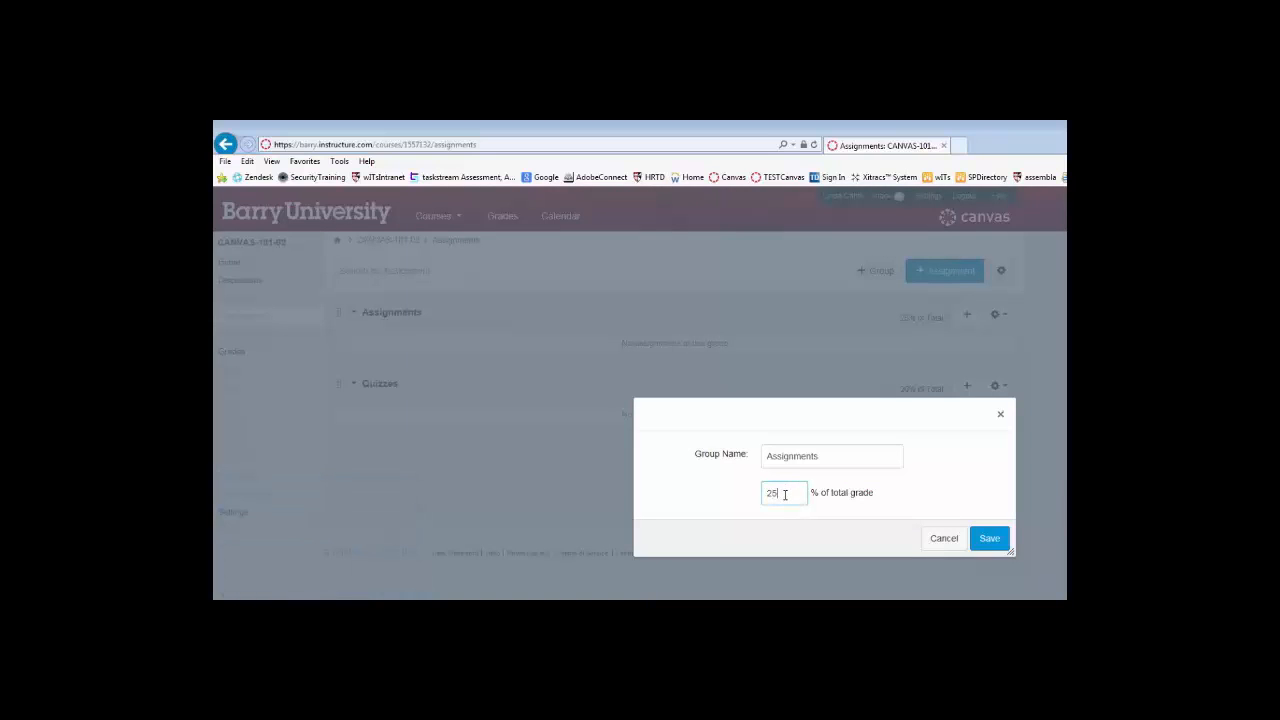
pyautogui.click(943, 540)
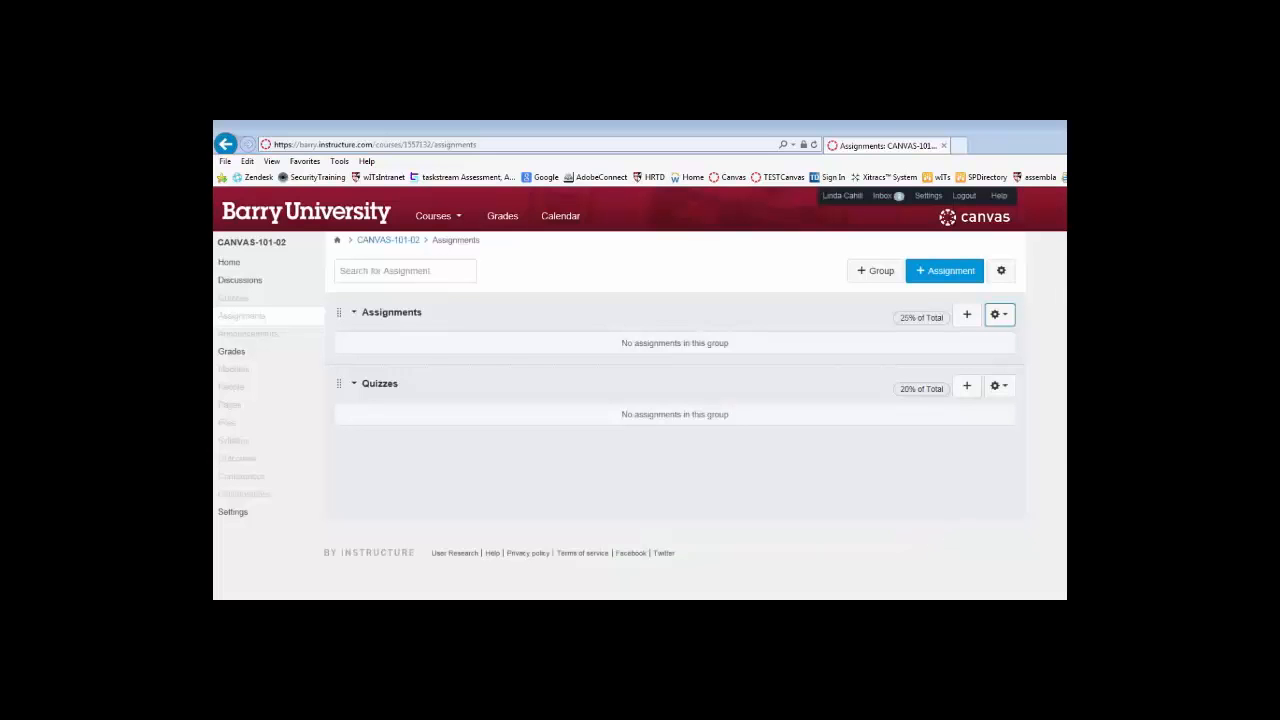
# Turn off weighting the final grade by assignment groups in the assignments settings and save.
pyautogui.click(1001, 271)
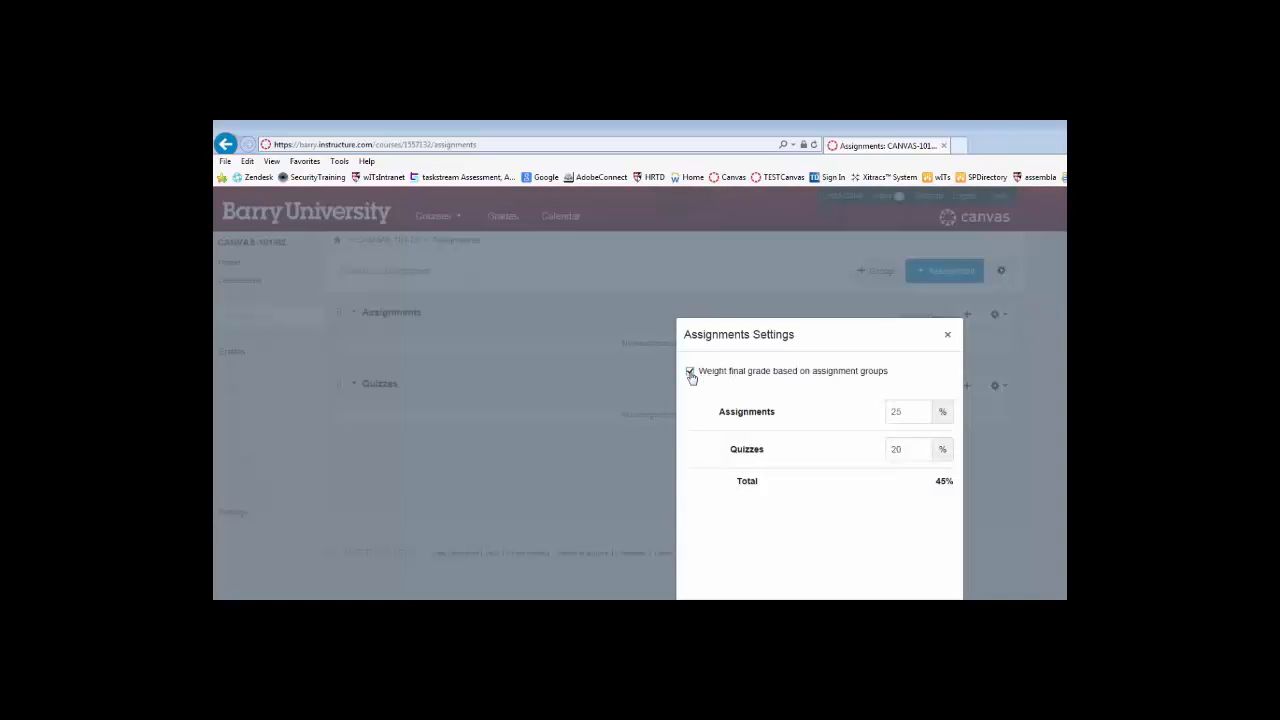
pyautogui.click(910, 413)
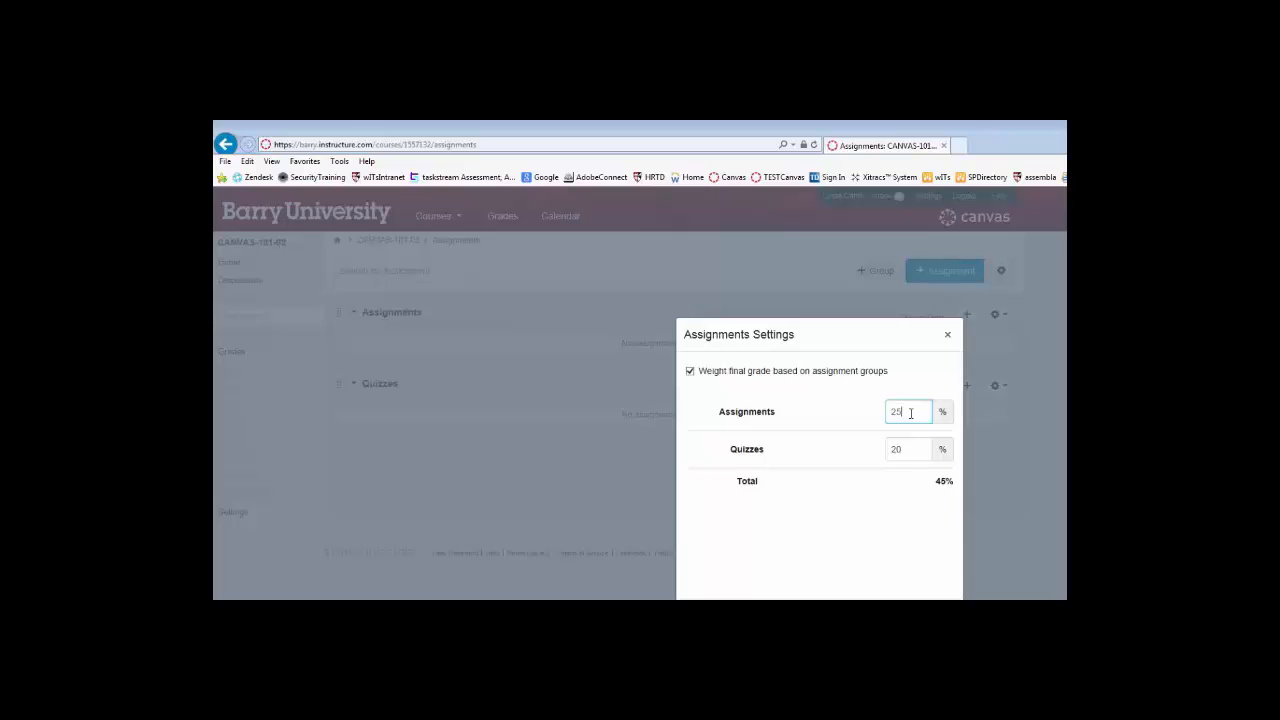
pyautogui.click(690, 372)
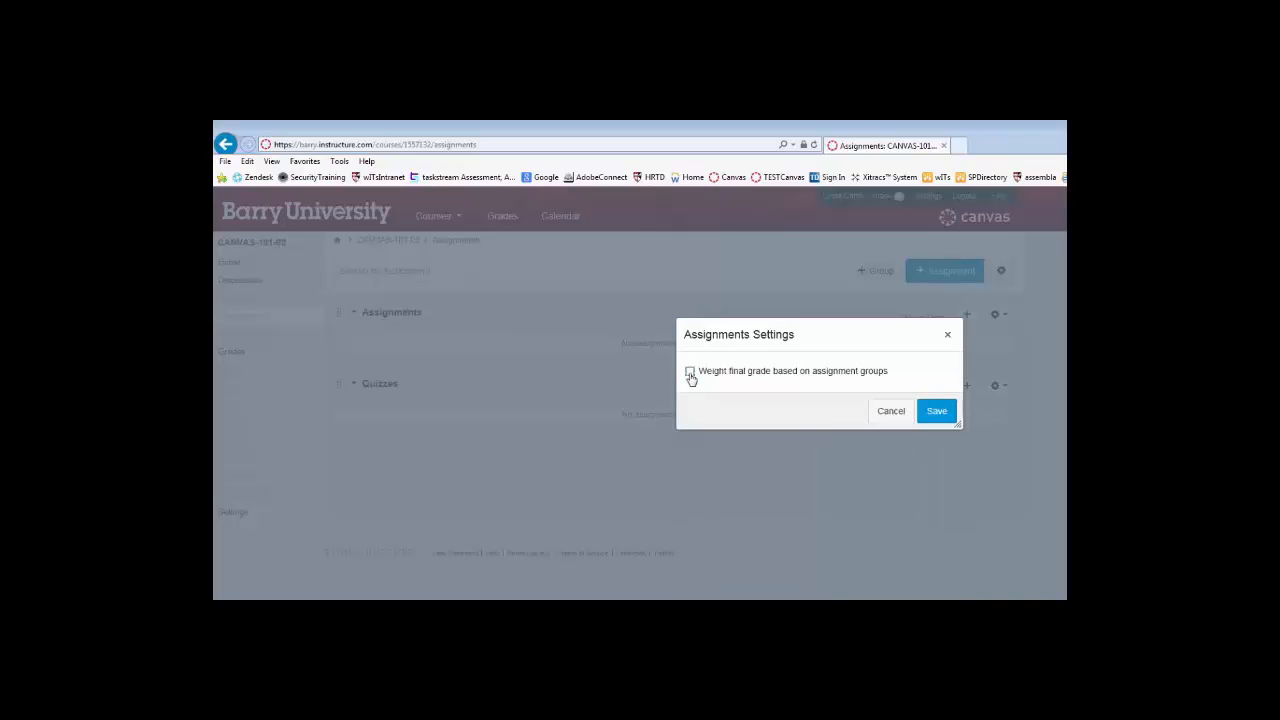
pyautogui.click(932, 414)
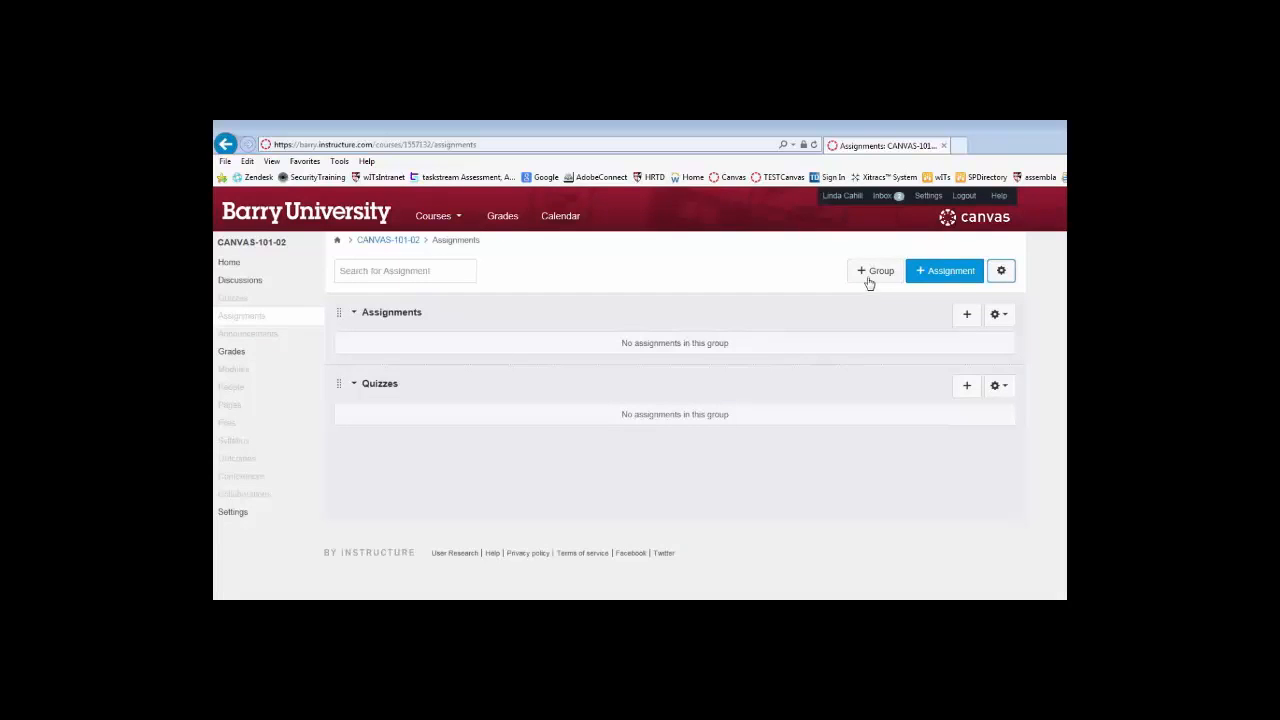
pyautogui.click(868, 276)
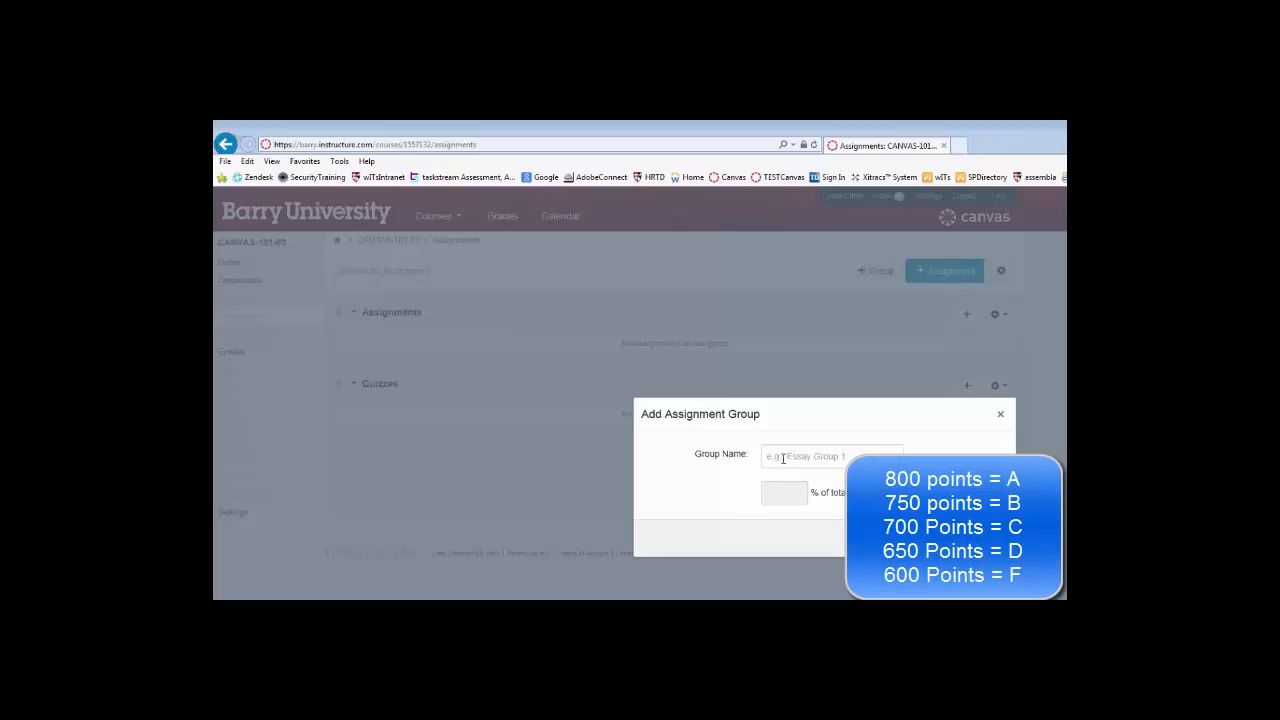
pyautogui.click(783, 458)
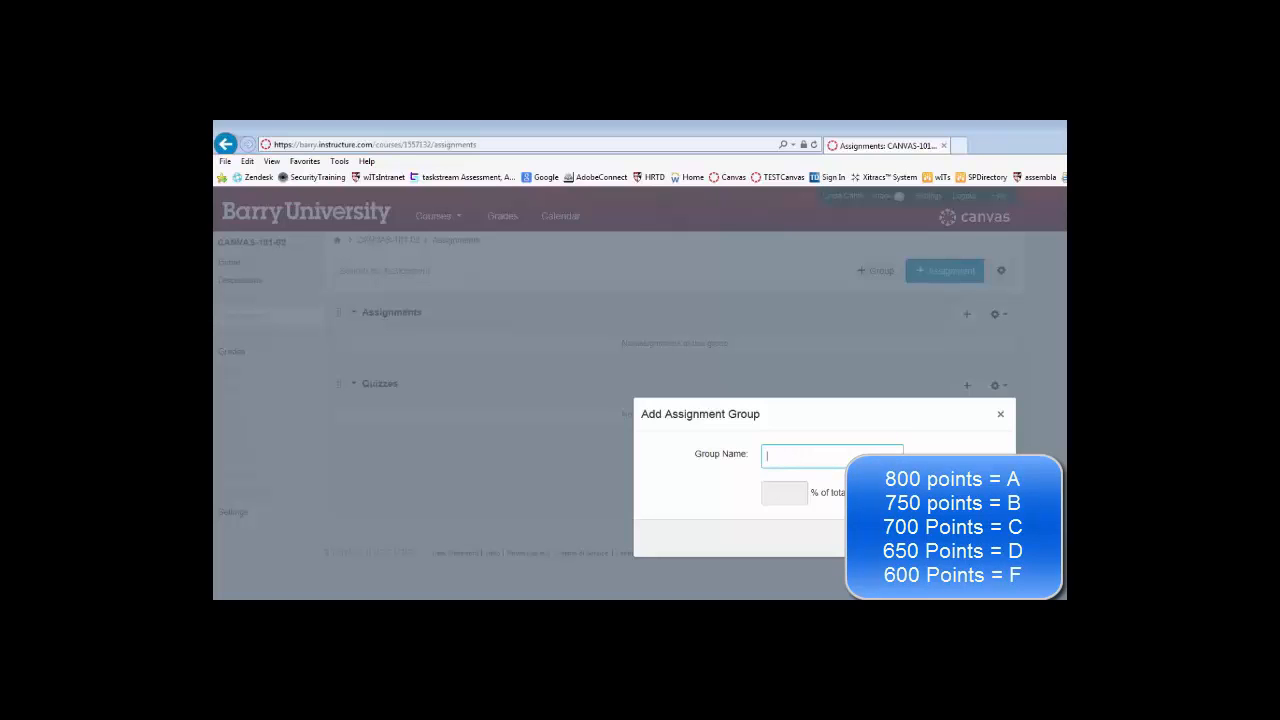
pyautogui.click(930, 538)
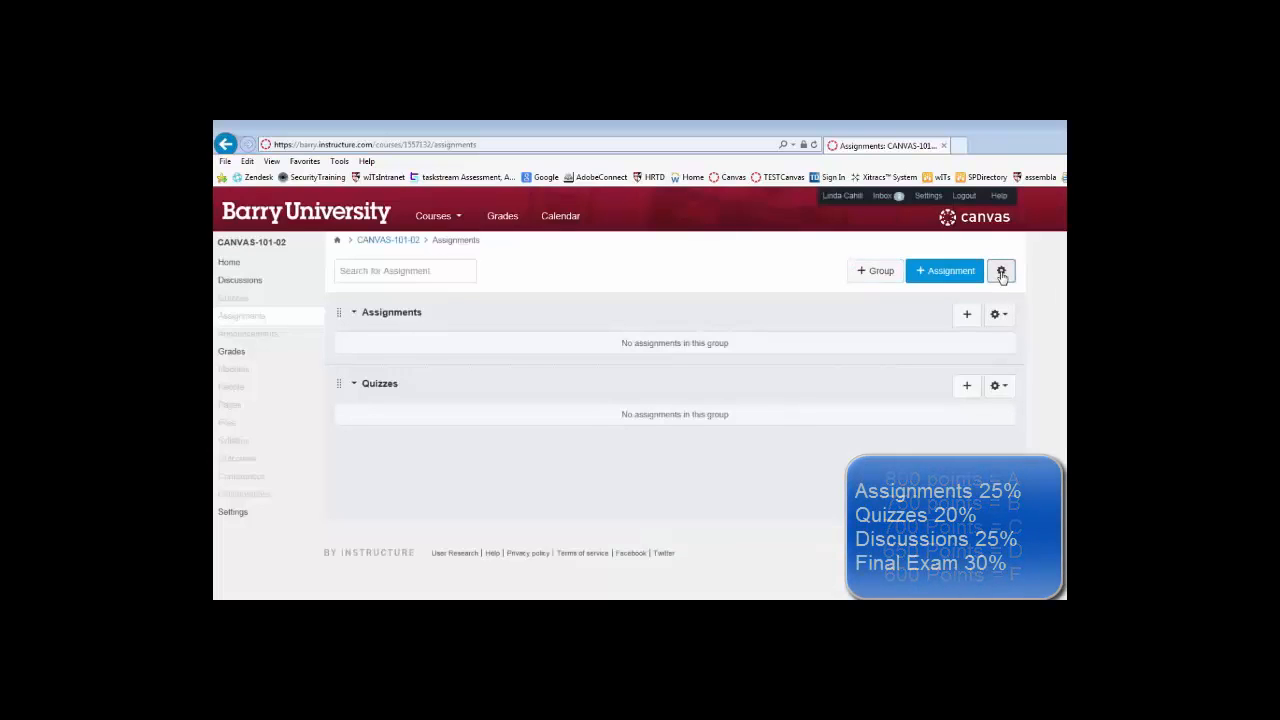
# Turn weighting of the final grade based on assignment groups back on and save the assignments settings.
pyautogui.click(1001, 272)
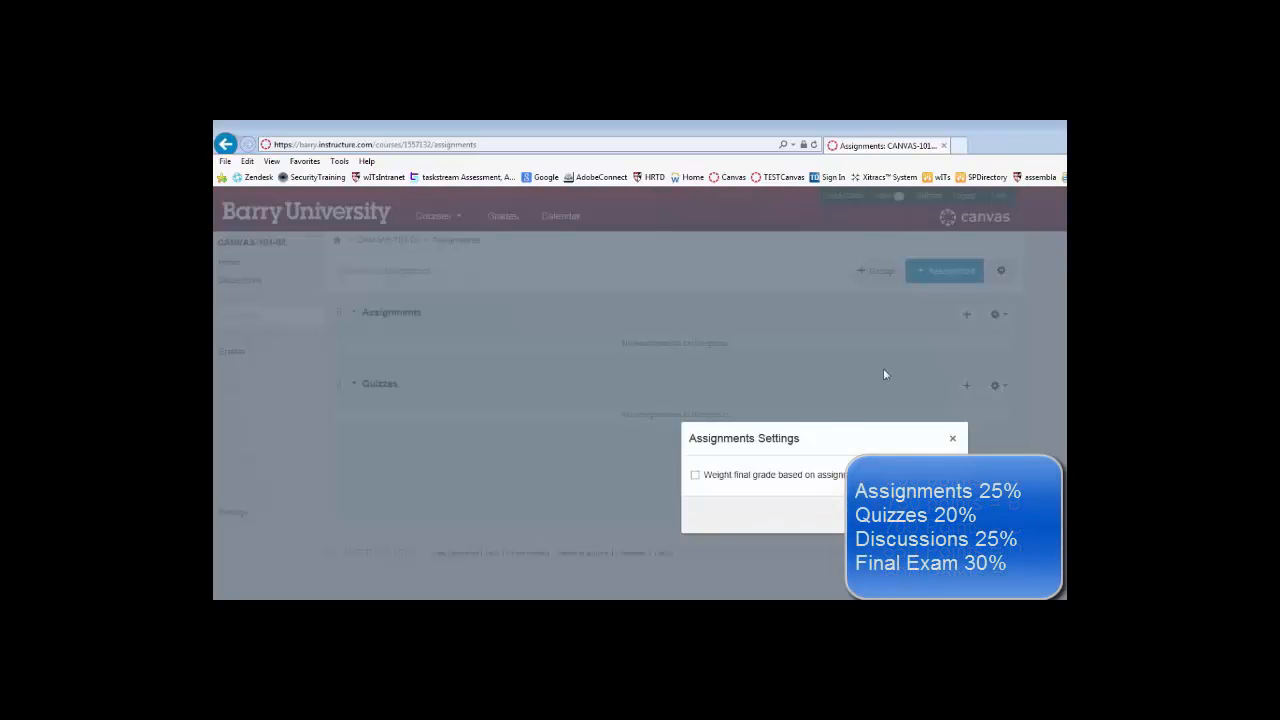
pyautogui.click(695, 475)
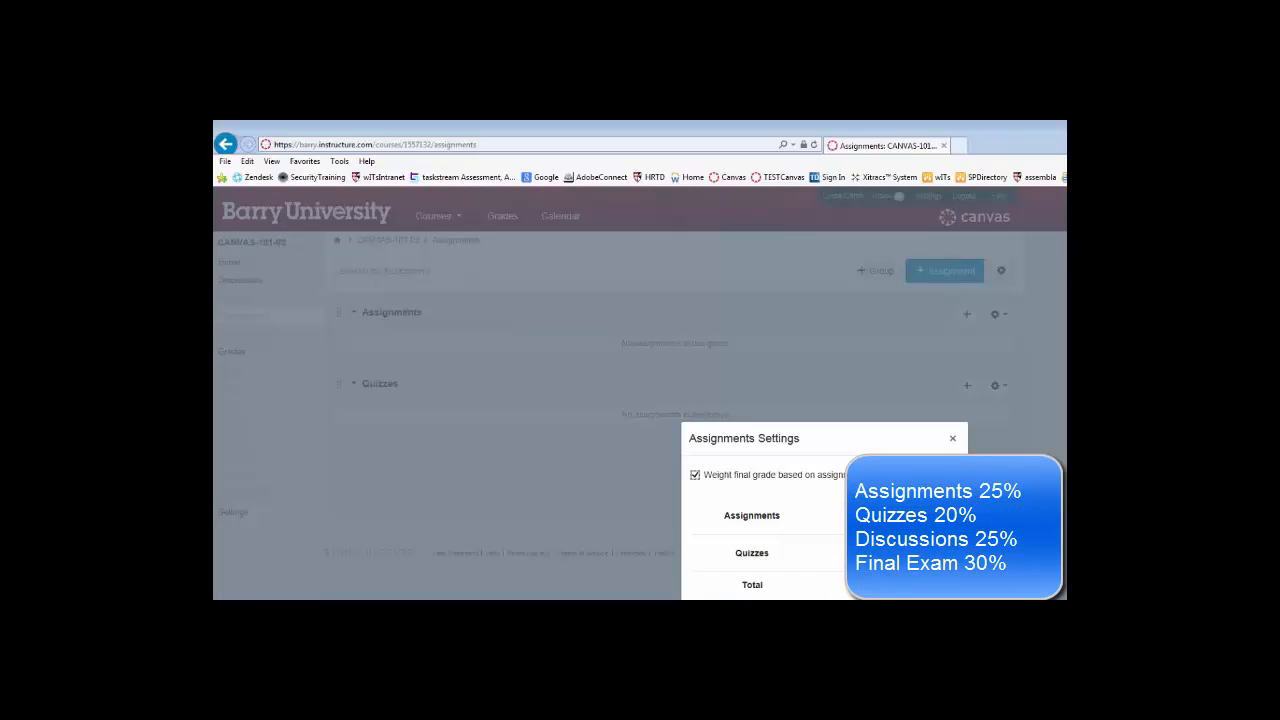
pyautogui.press('Return')
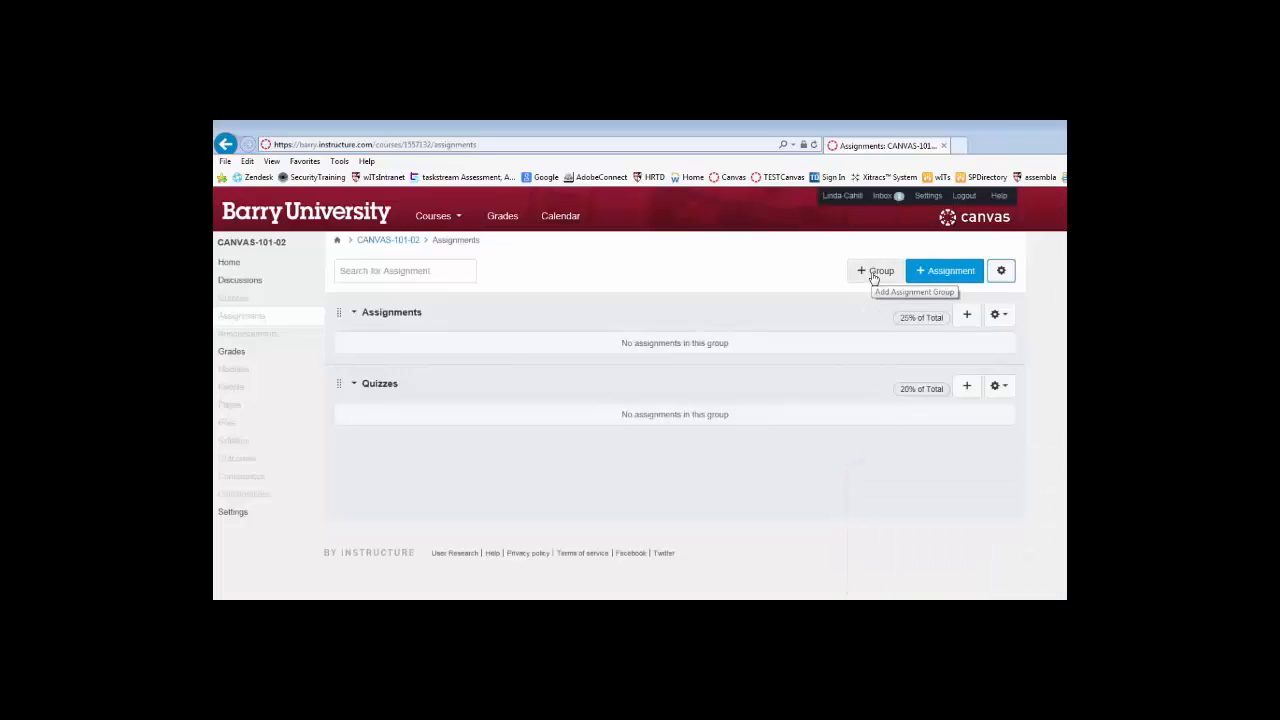
# Add an assignment group named Discussions worth 25% of the total grade.
pyautogui.click(873, 272)
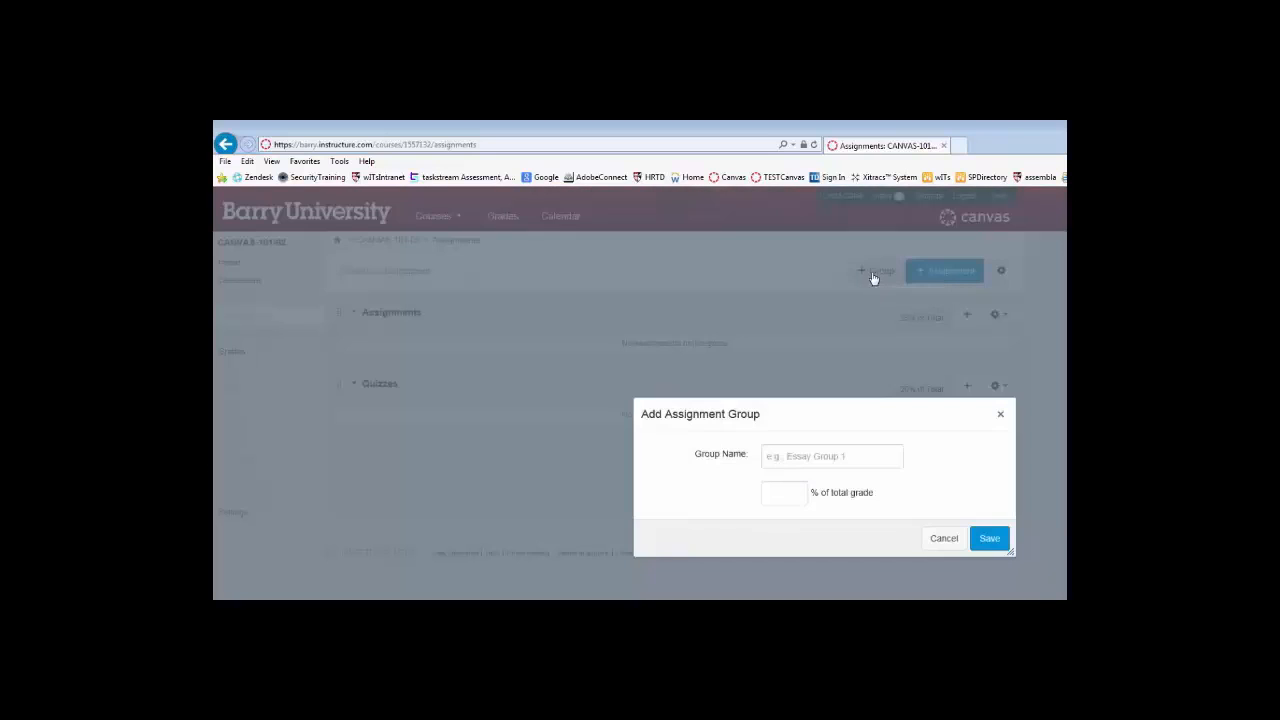
pyautogui.click(807, 459)
pyautogui.write('Discussions')
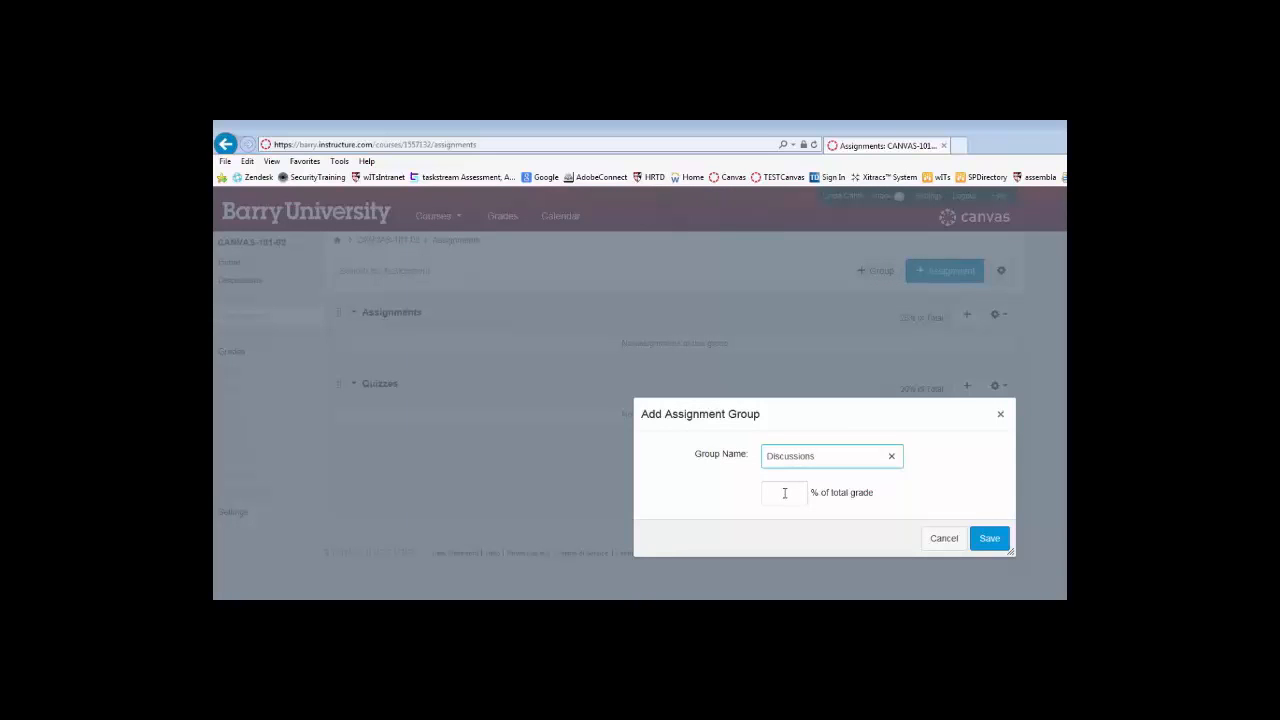
pyautogui.click(785, 493)
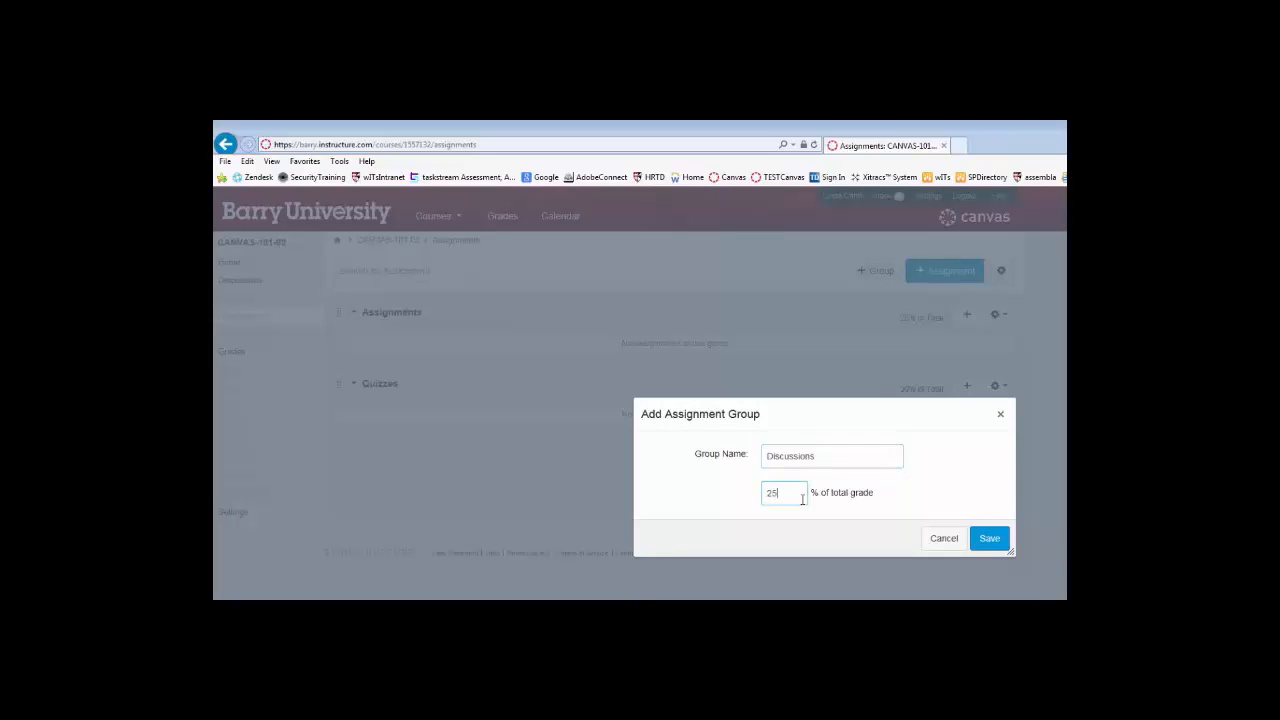
pyautogui.click(992, 541)
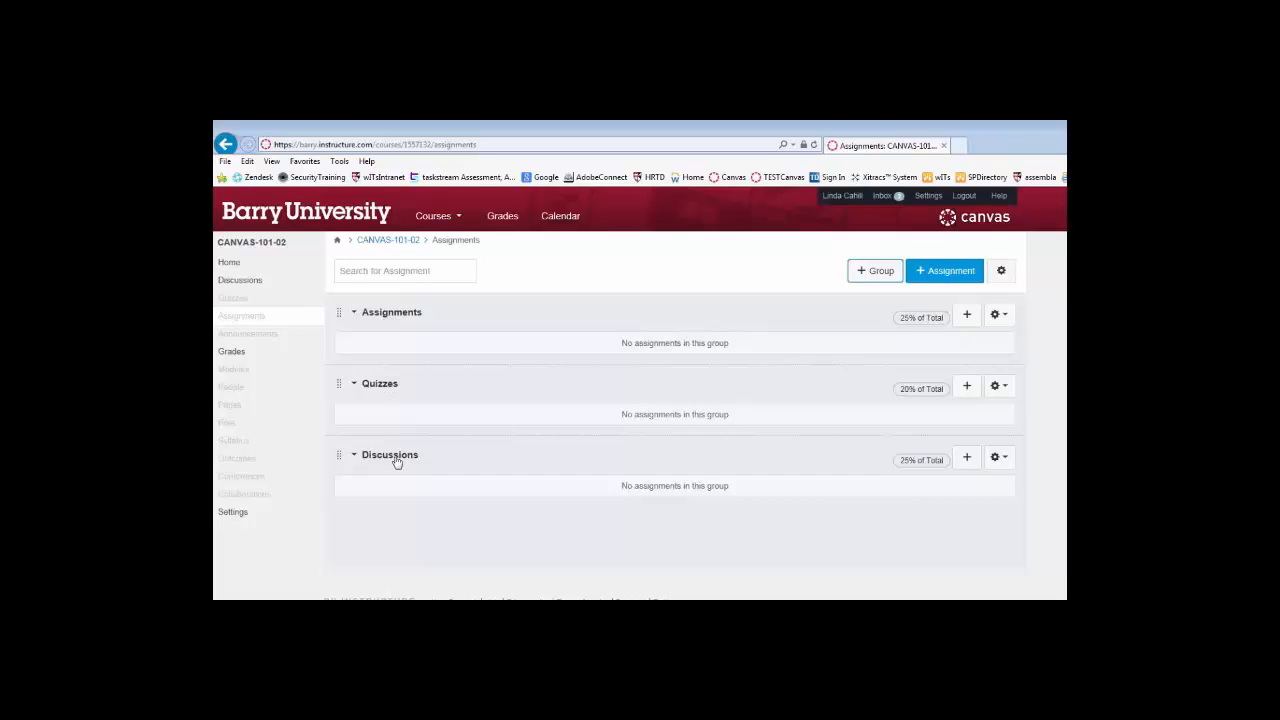
# Add an assignment group named Final Exam worth 30% of the total grade.
pyautogui.click(870, 279)
pyautogui.click(790, 455)
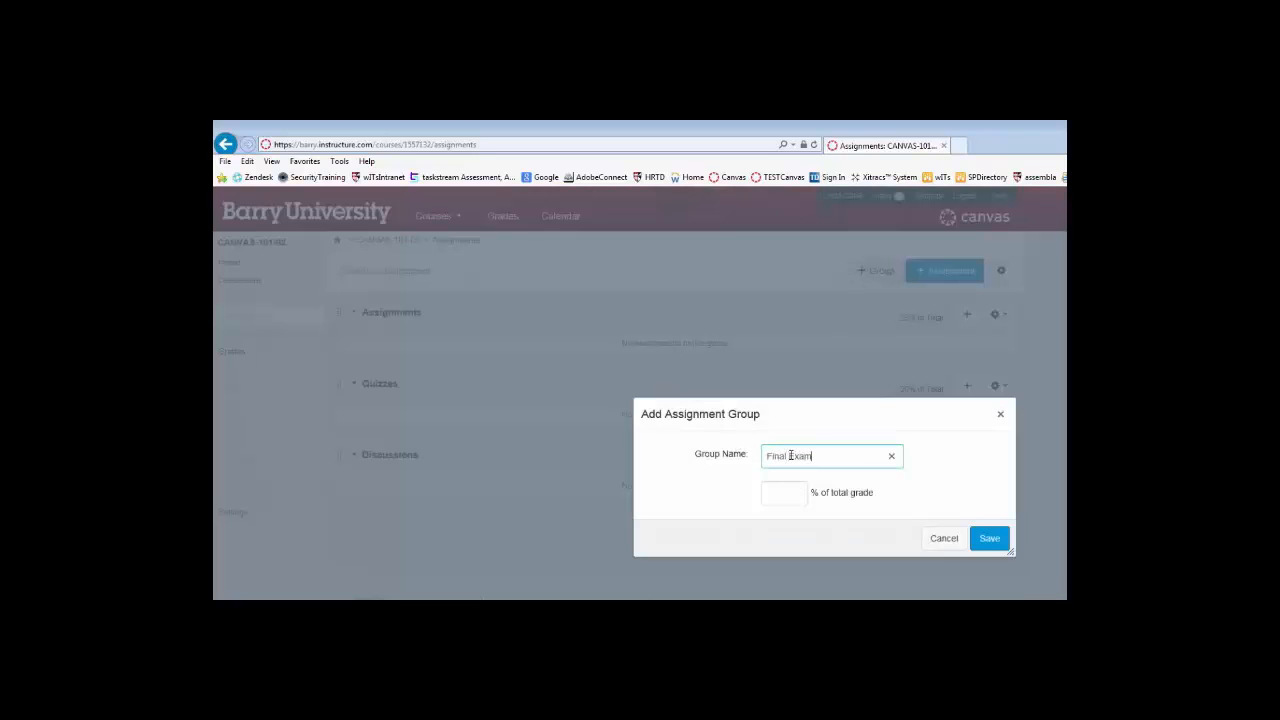
pyautogui.click(786, 491)
pyautogui.click(990, 540)
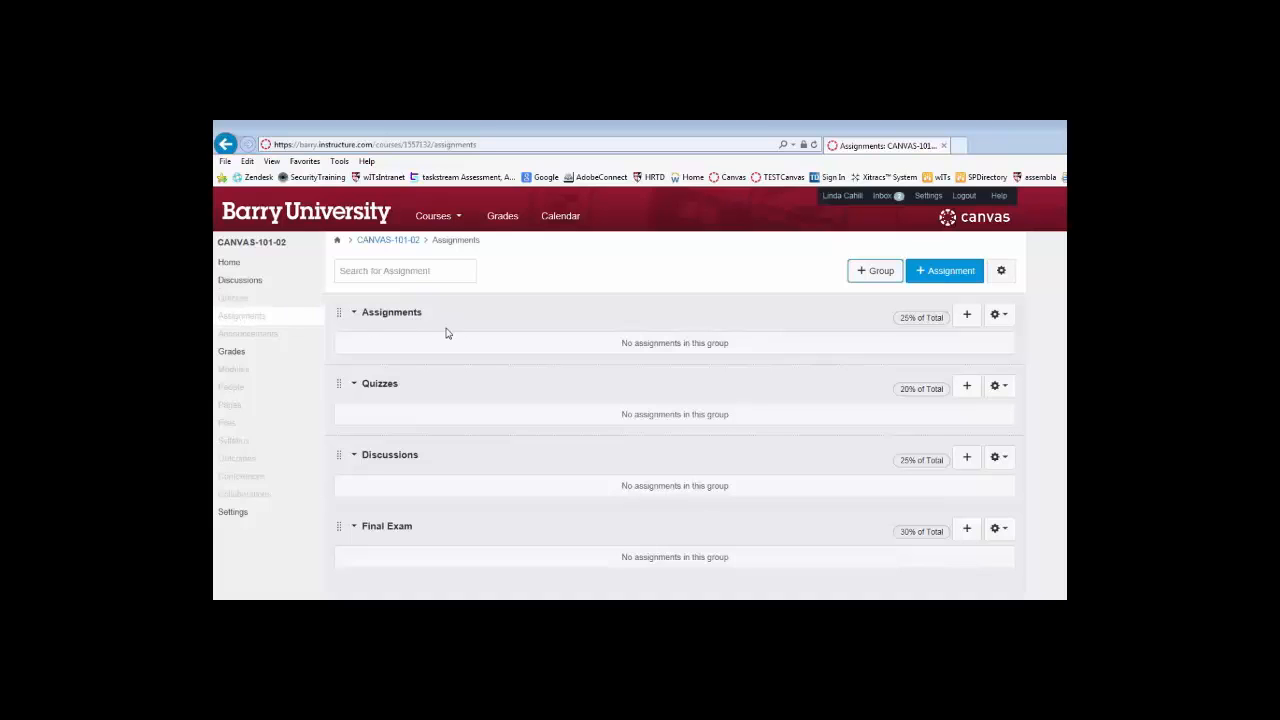
# Start a new assignment named "Essay 1" with the placeholder description "dfadf".
pyautogui.click(942, 276)
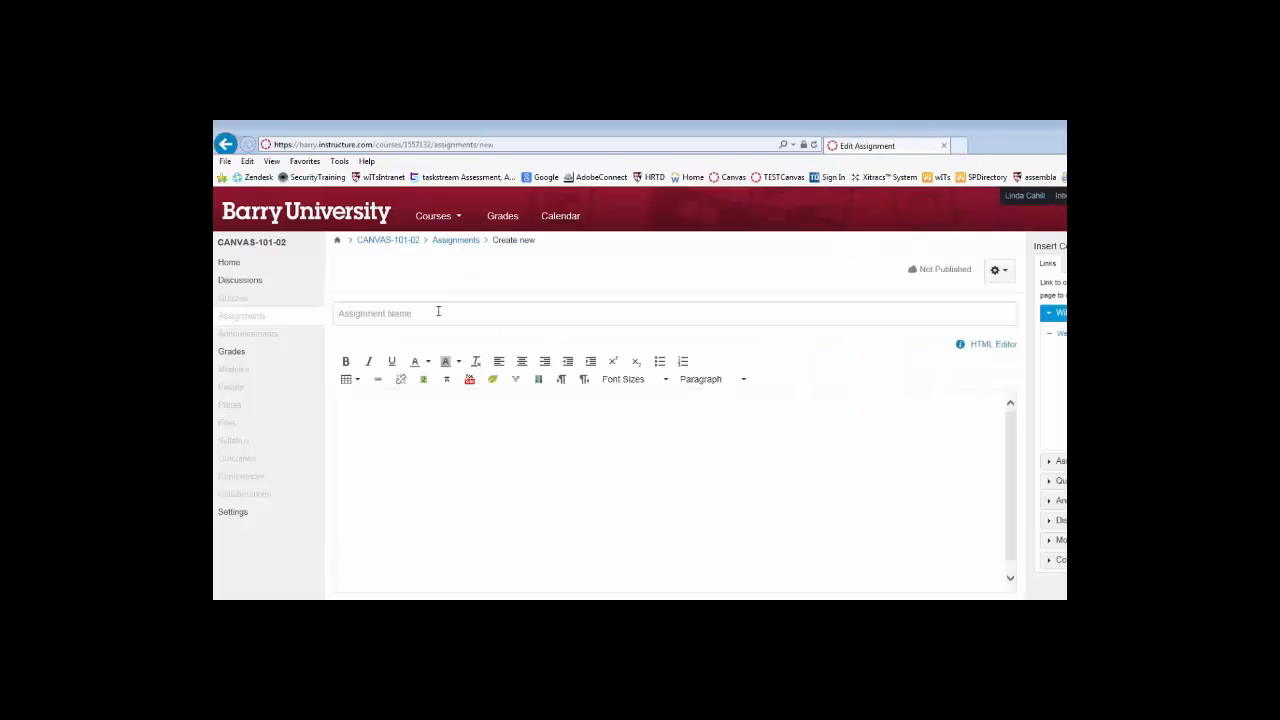
pyautogui.click(419, 314)
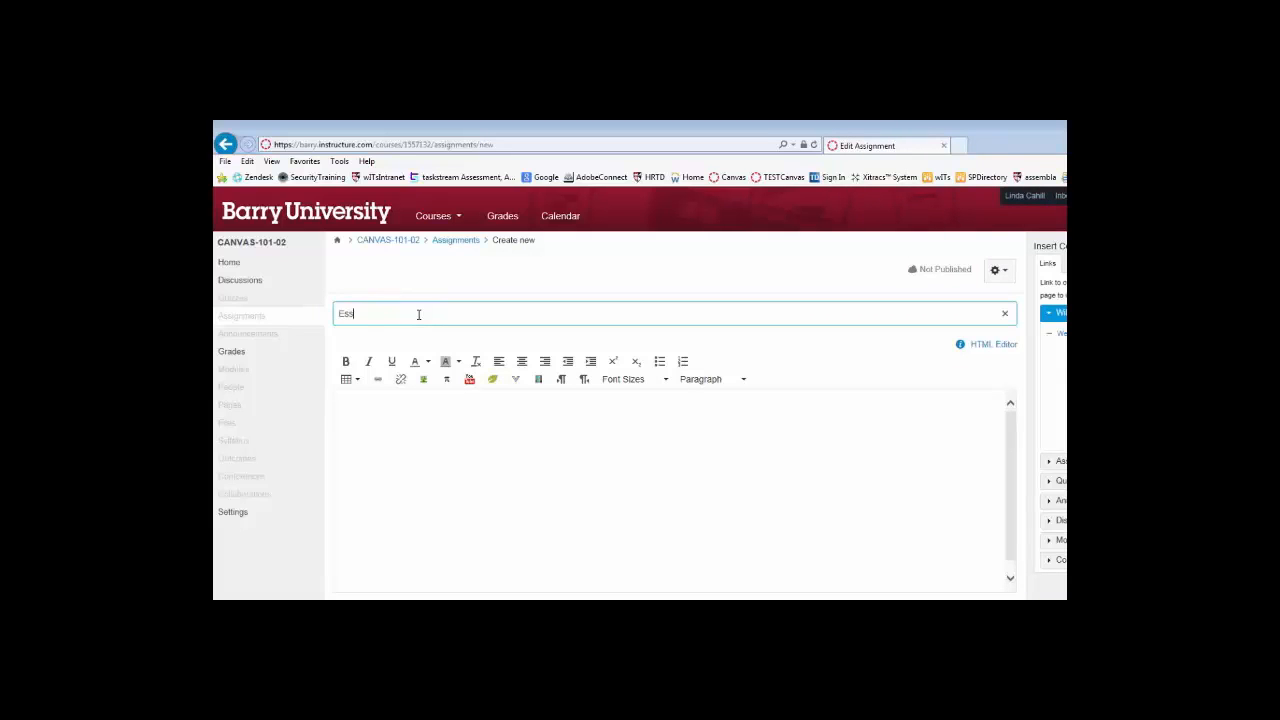
pyautogui.write('Essay 1')
pyautogui.click(404, 438)
pyautogui.write('dfadf')
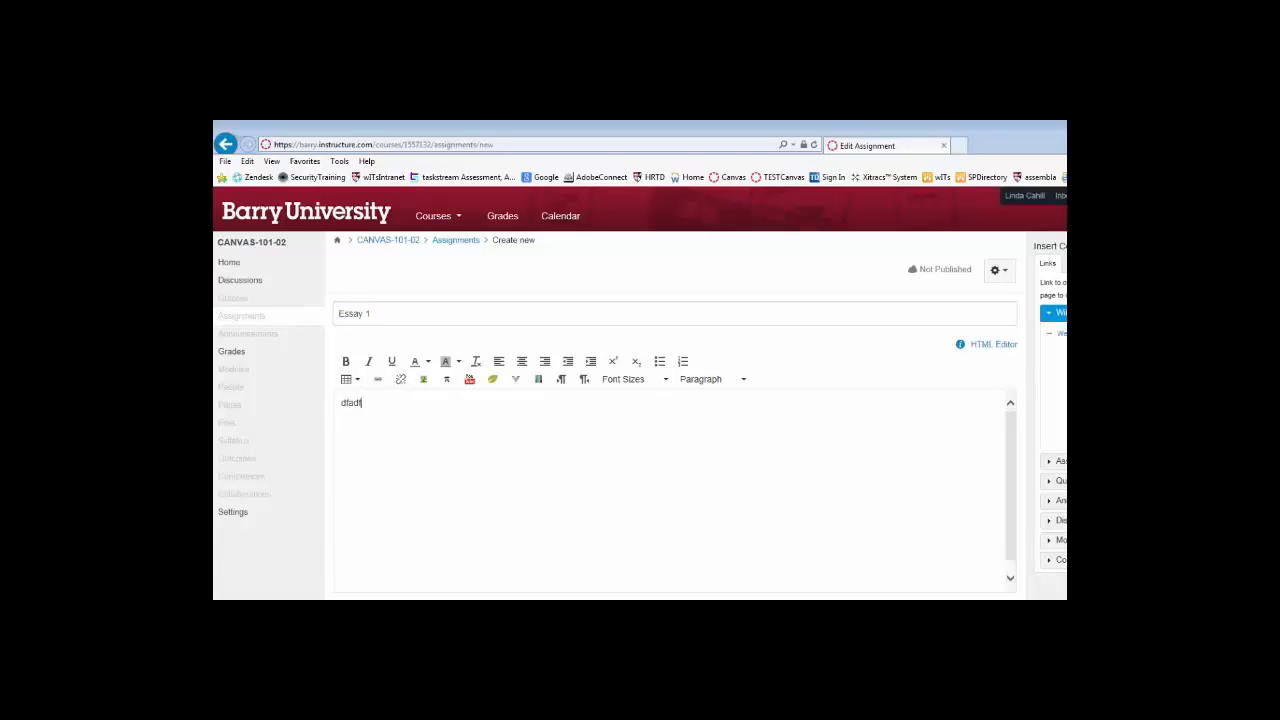
# Set Essay 1 to 50 points in the Assignments group, then save and publish it.
pyautogui.scroll(-5, 413, 358)
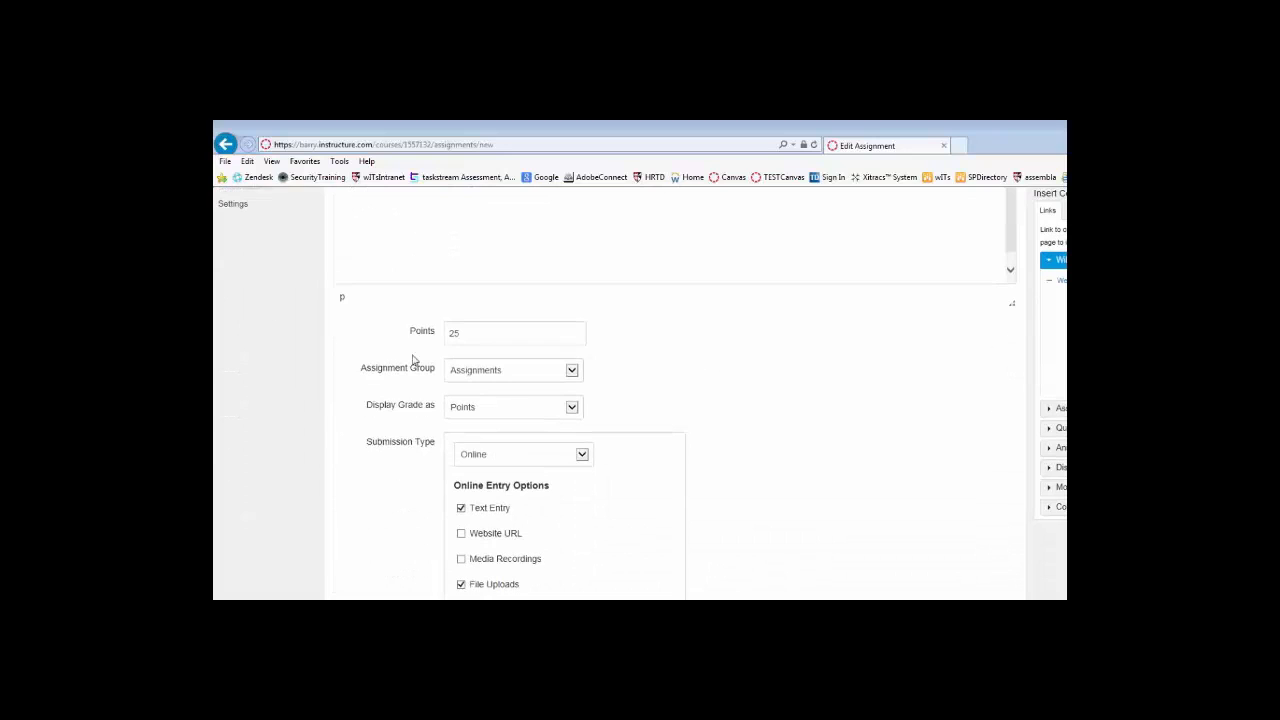
pyautogui.moveTo(465, 332); pyautogui.dragTo(399, 333)
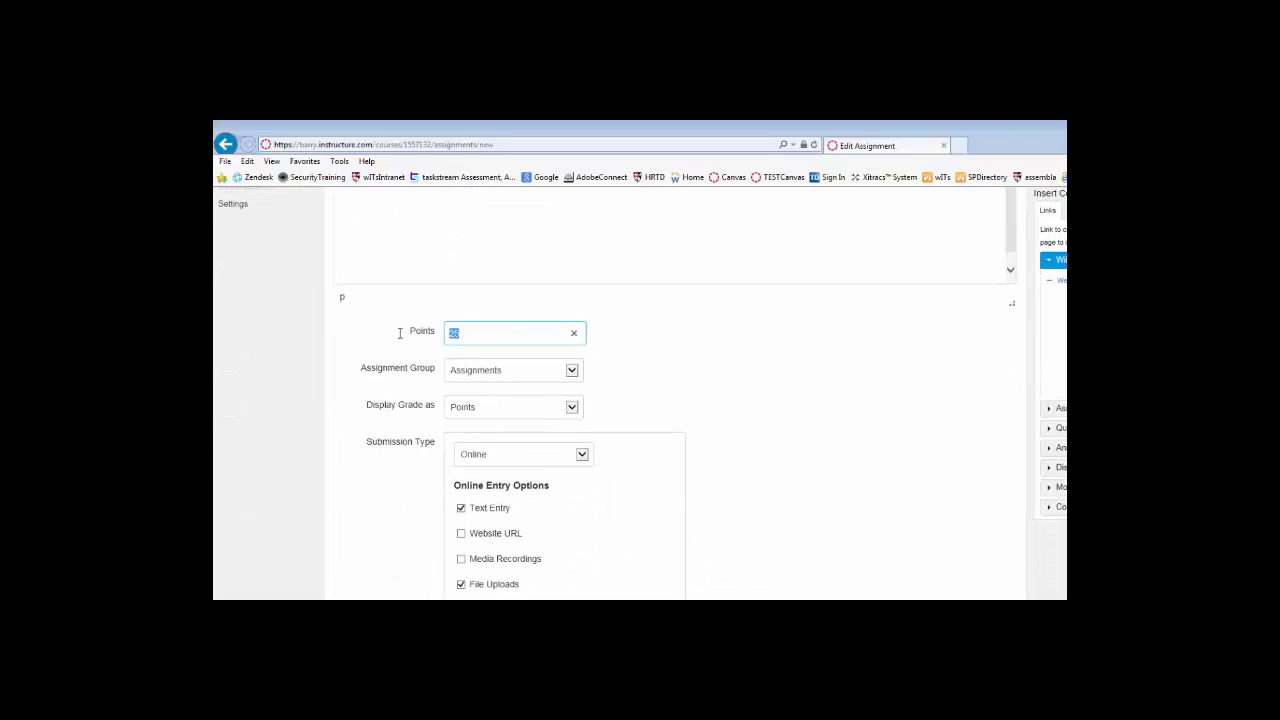
pyautogui.write('5')
pyautogui.click(571, 371)
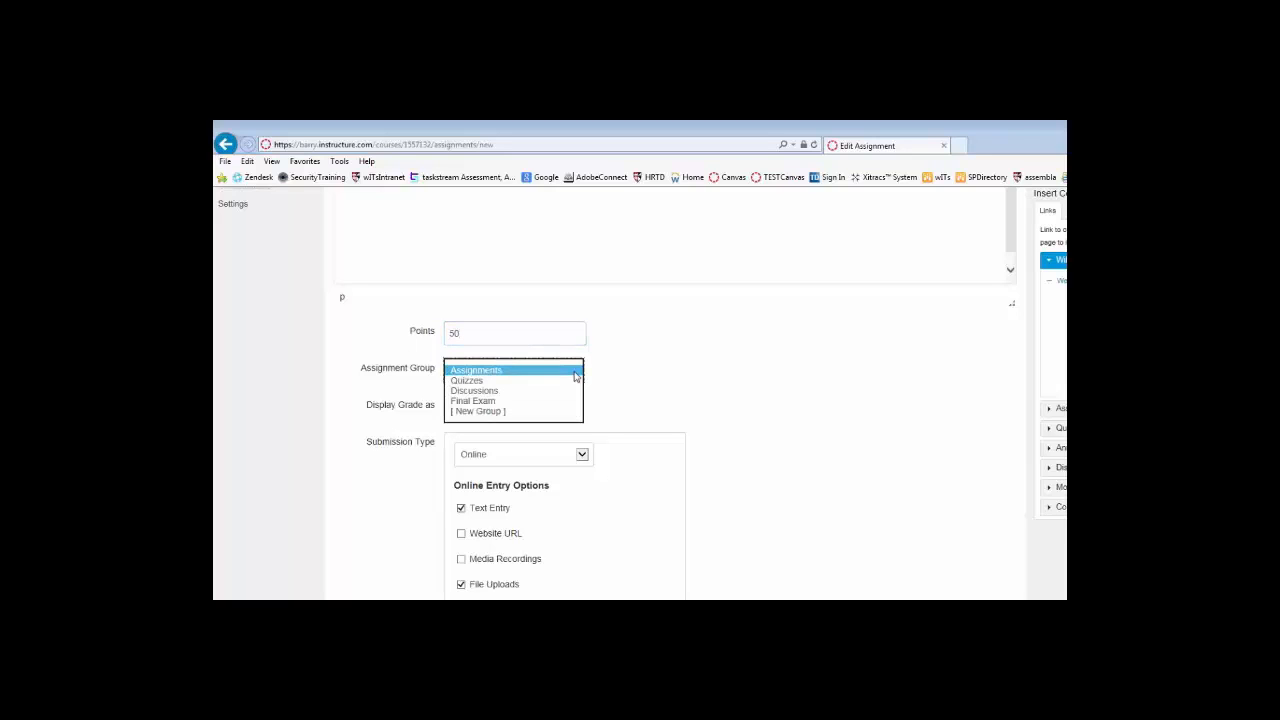
pyautogui.click(487, 371)
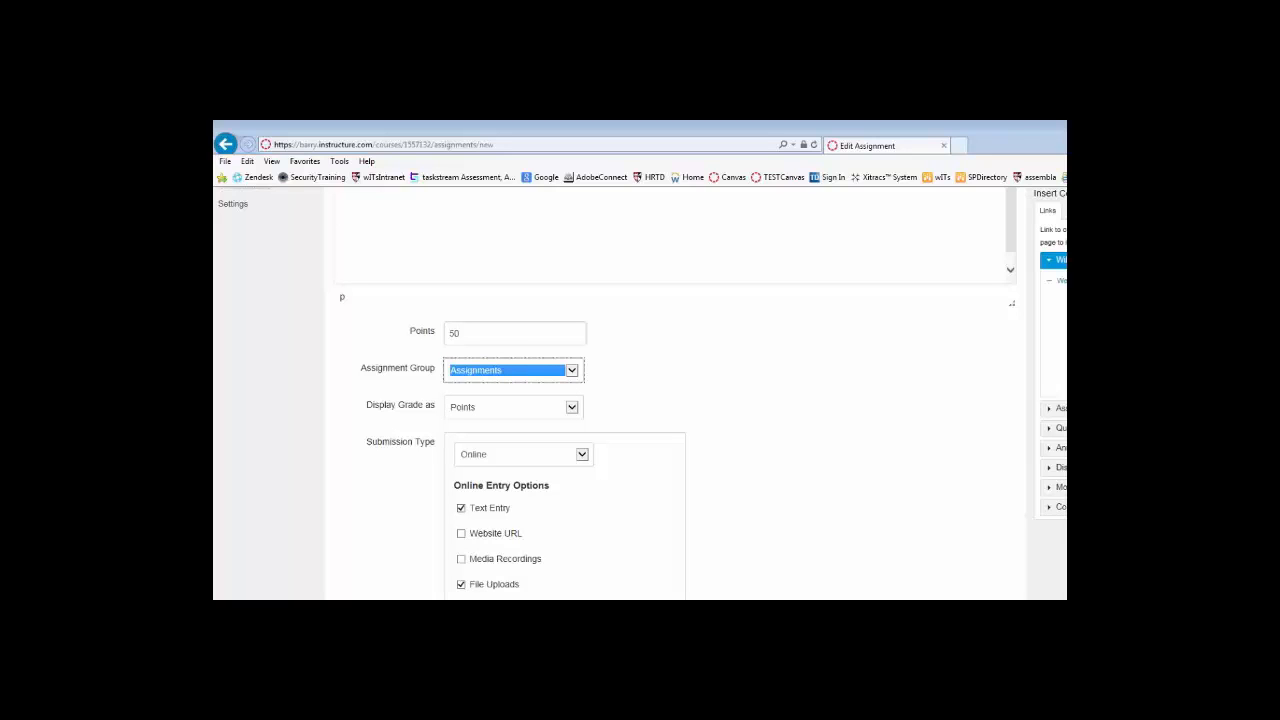
pyautogui.scroll(-3, 620, 400)
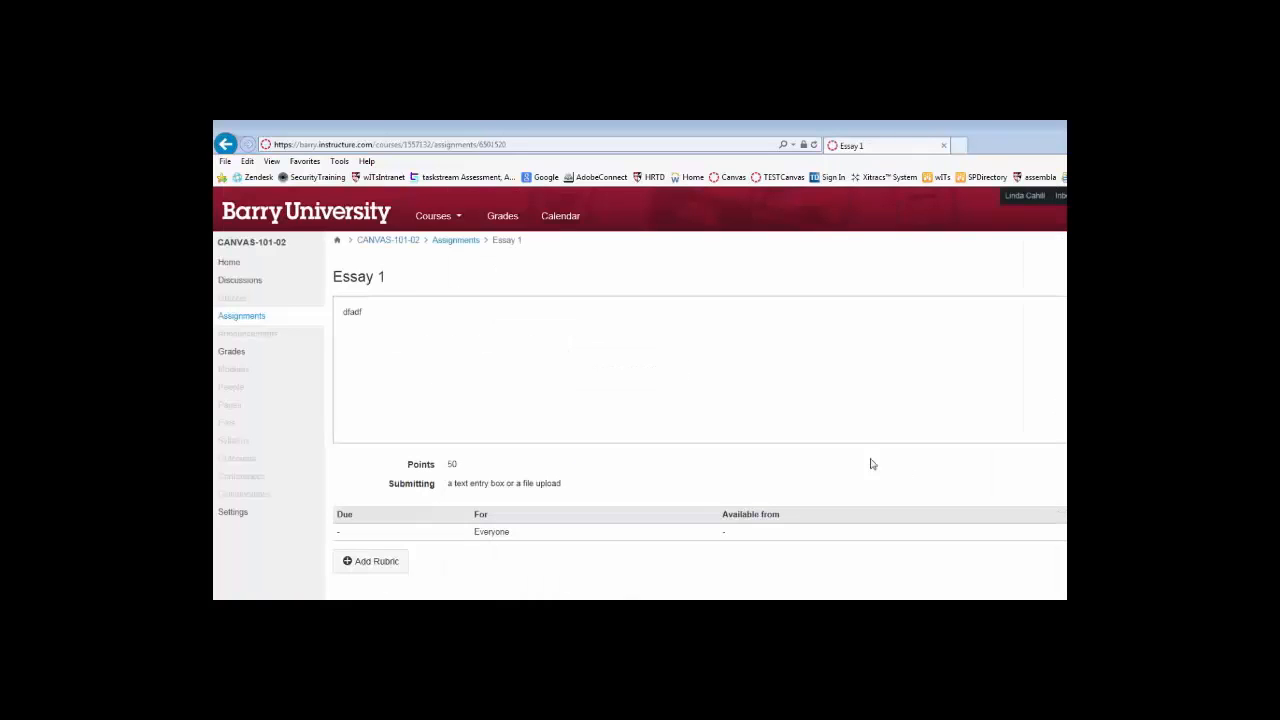
# Create and publish a second assignment named "Essay 2" worth 100 points, and return to the assignments list.
pyautogui.click(454, 241)
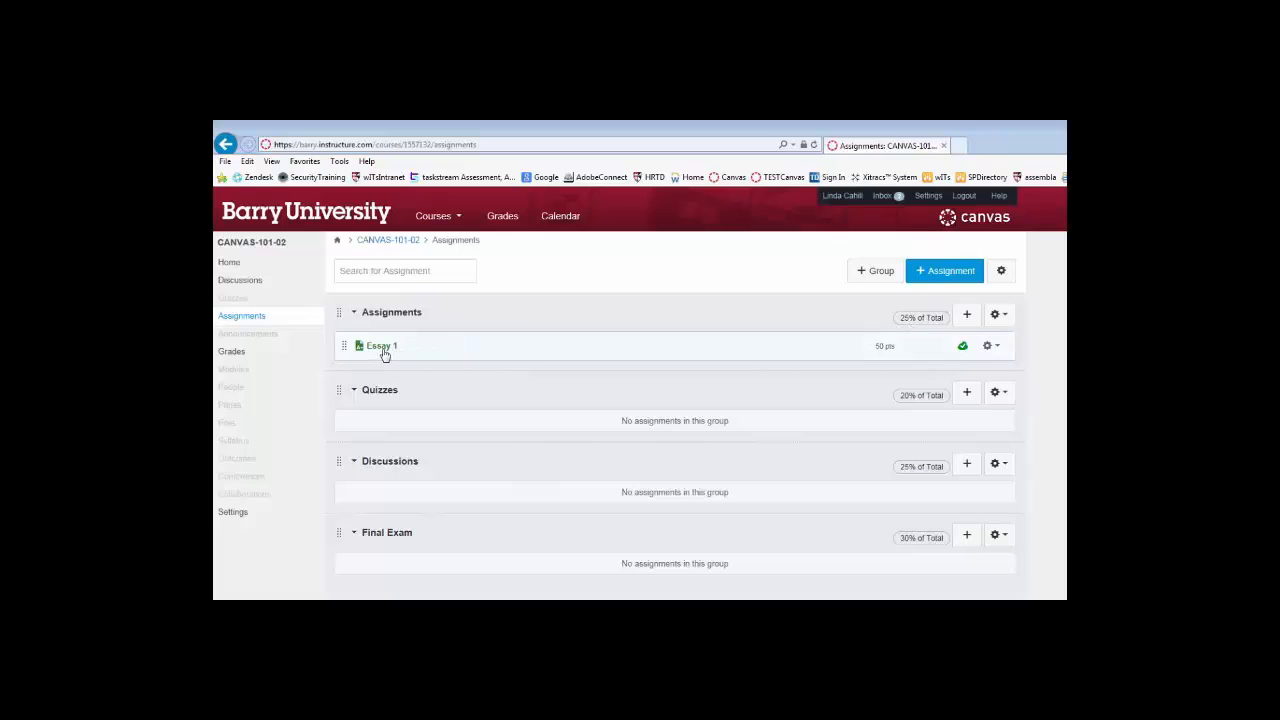
pyautogui.click(950, 284)
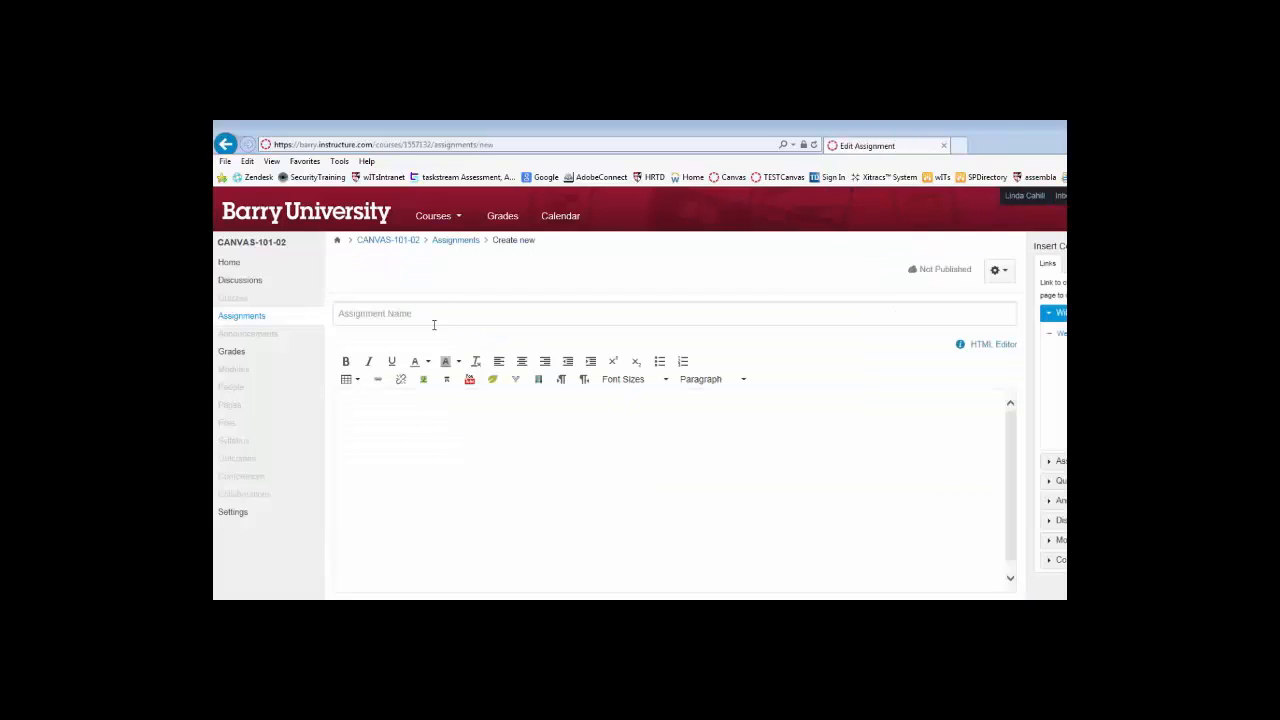
pyautogui.click(436, 318)
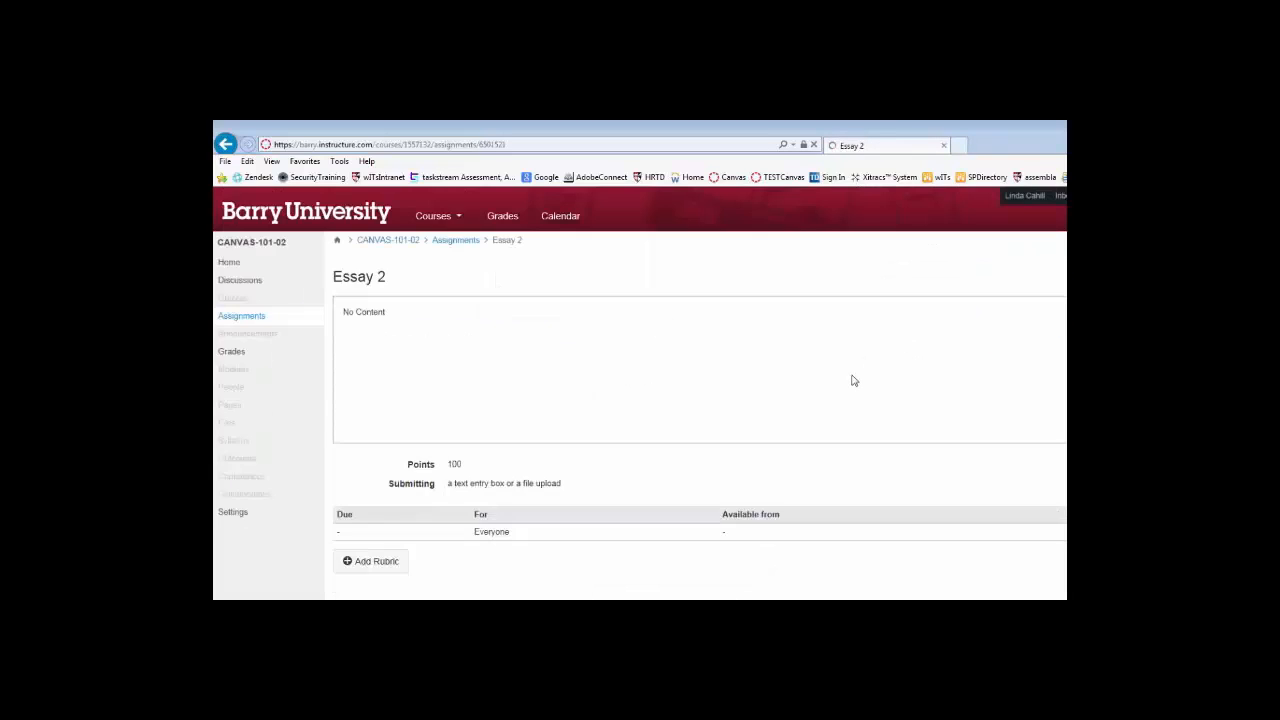
pyautogui.click(458, 242)
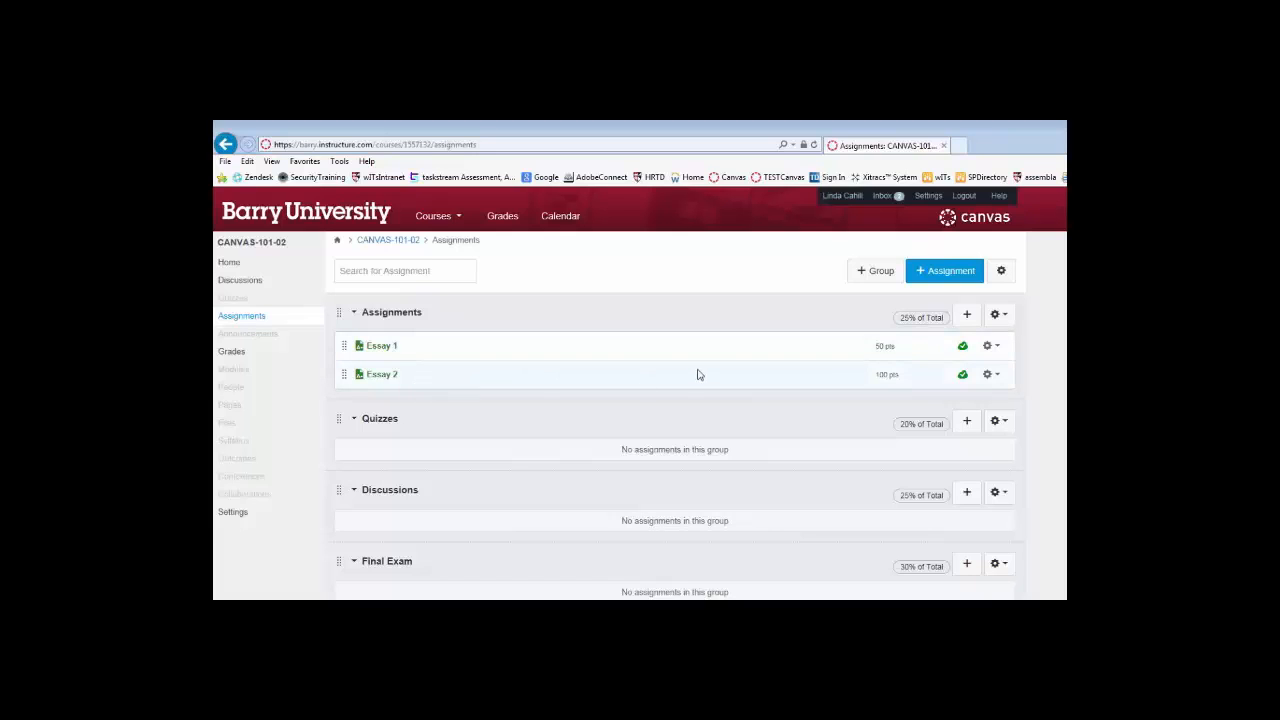
# Open the course's Quizzes page from the assignments list.
pyautogui.click(920, 317)
pyautogui.click(918, 318)
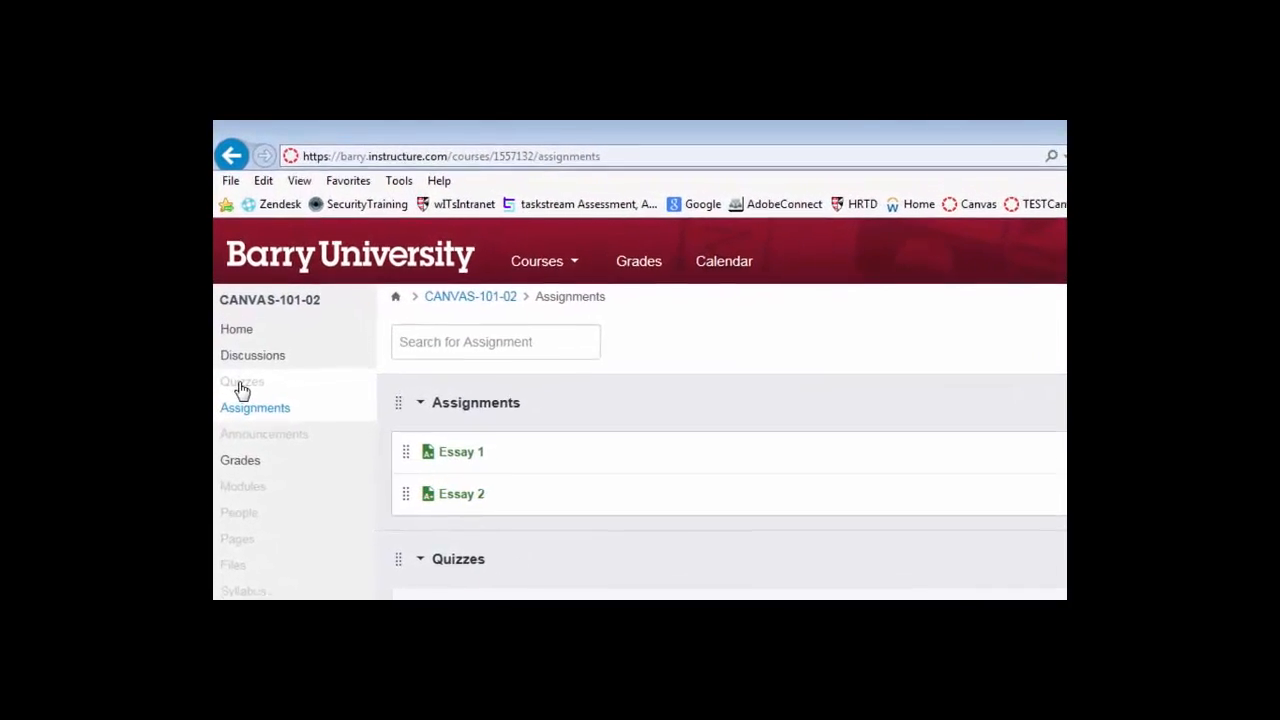
pyautogui.click(241, 384)
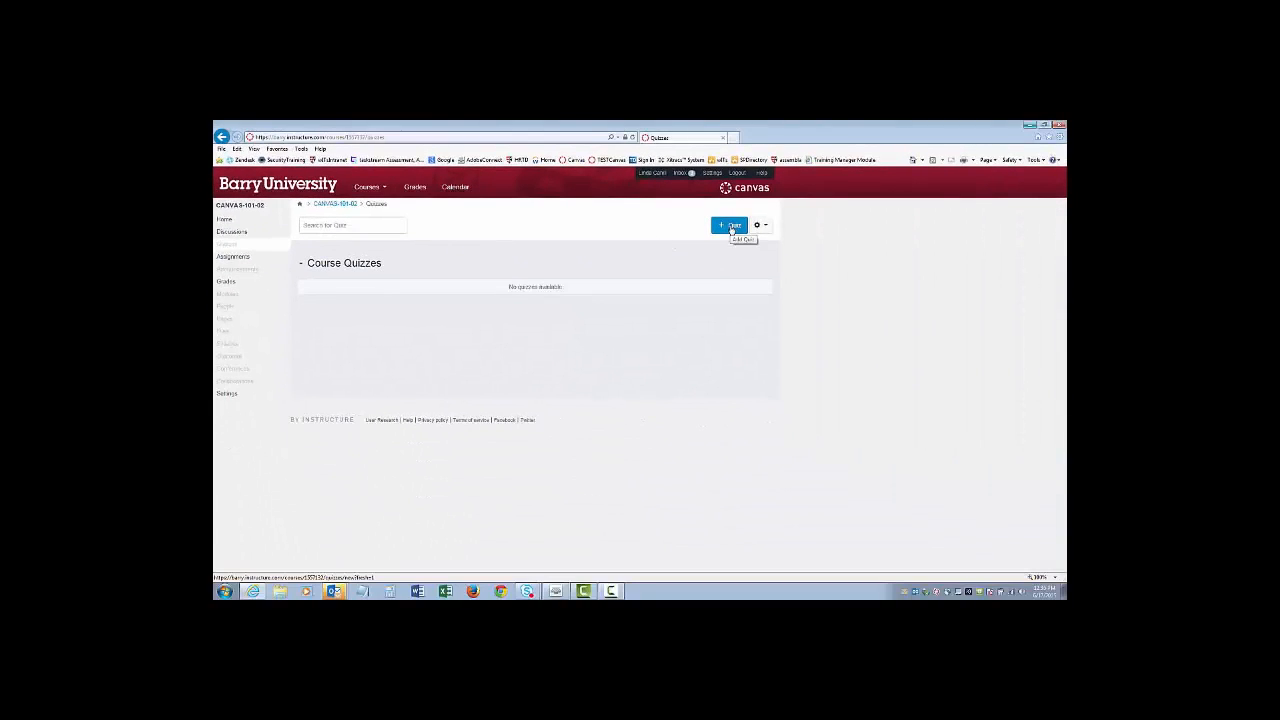
# Create and publish a graded quiz named "Quiz 1" in the Quizzes assignment group, and return to the assignments list.
pyautogui.click(732, 226)
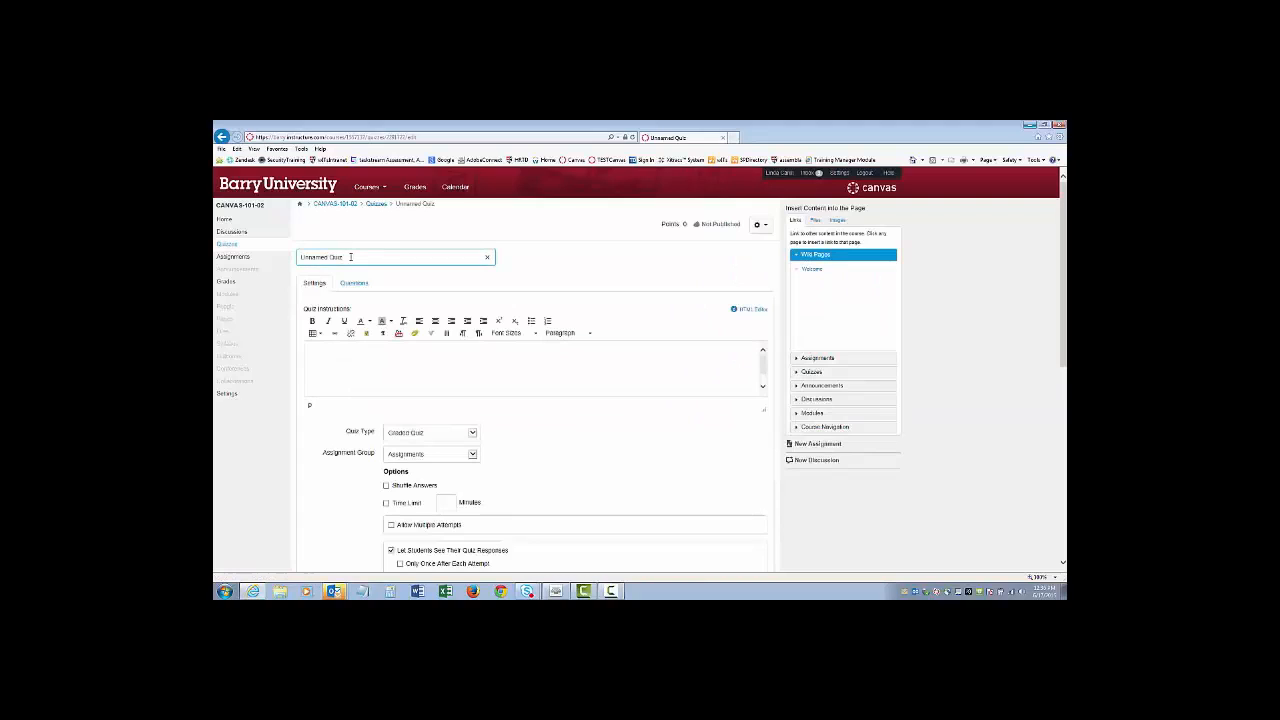
pyautogui.moveTo(364, 258); pyautogui.dragTo(306, 256)
pyautogui.write('Quiz 1')
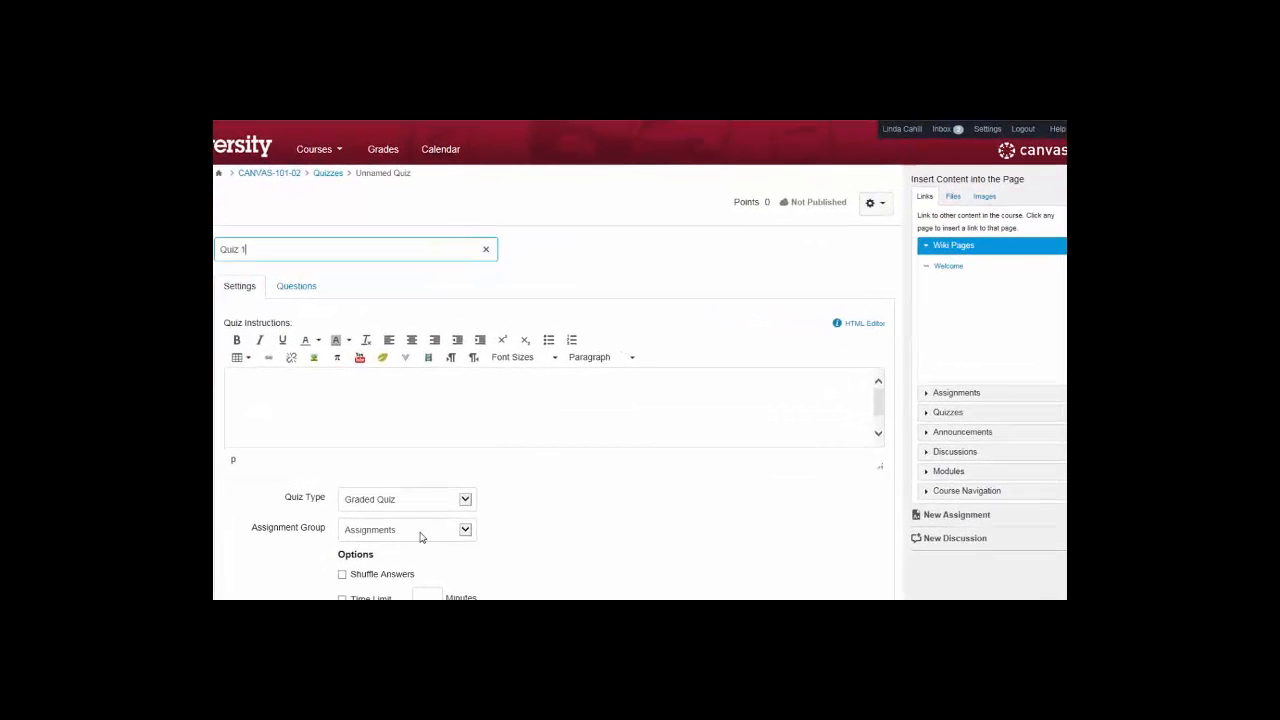
pyautogui.click(466, 531)
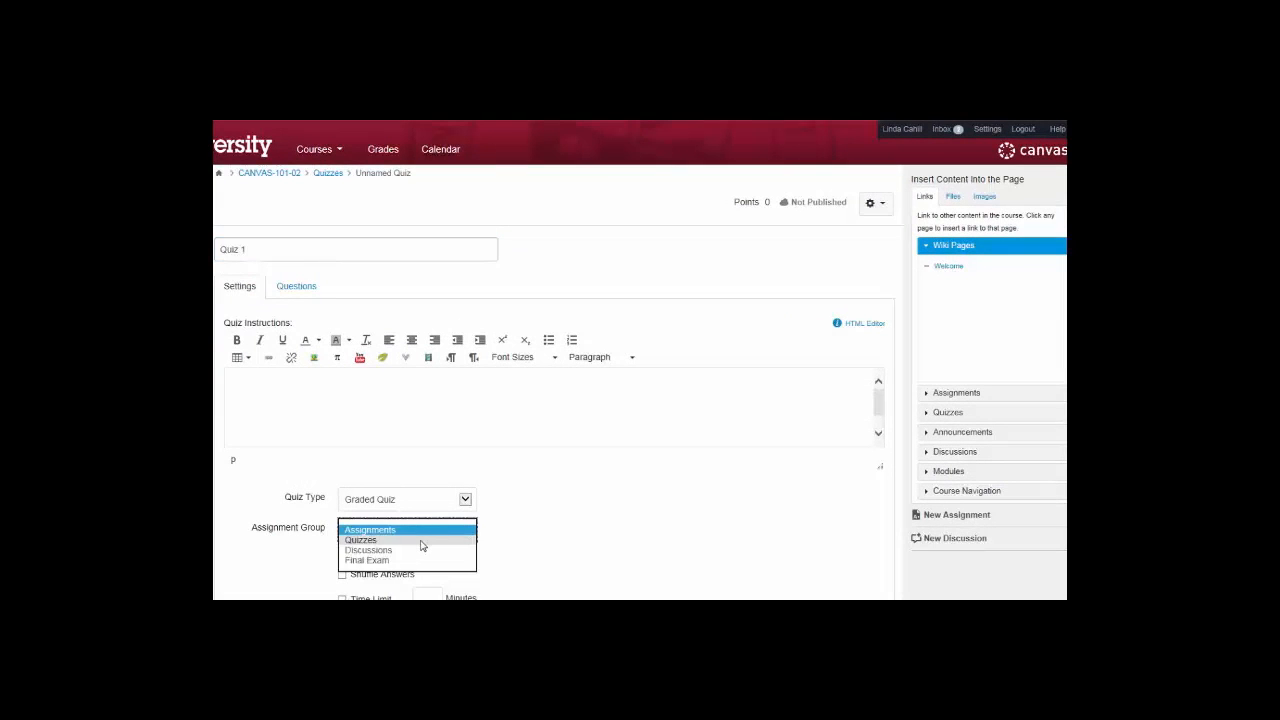
pyautogui.click(422, 541)
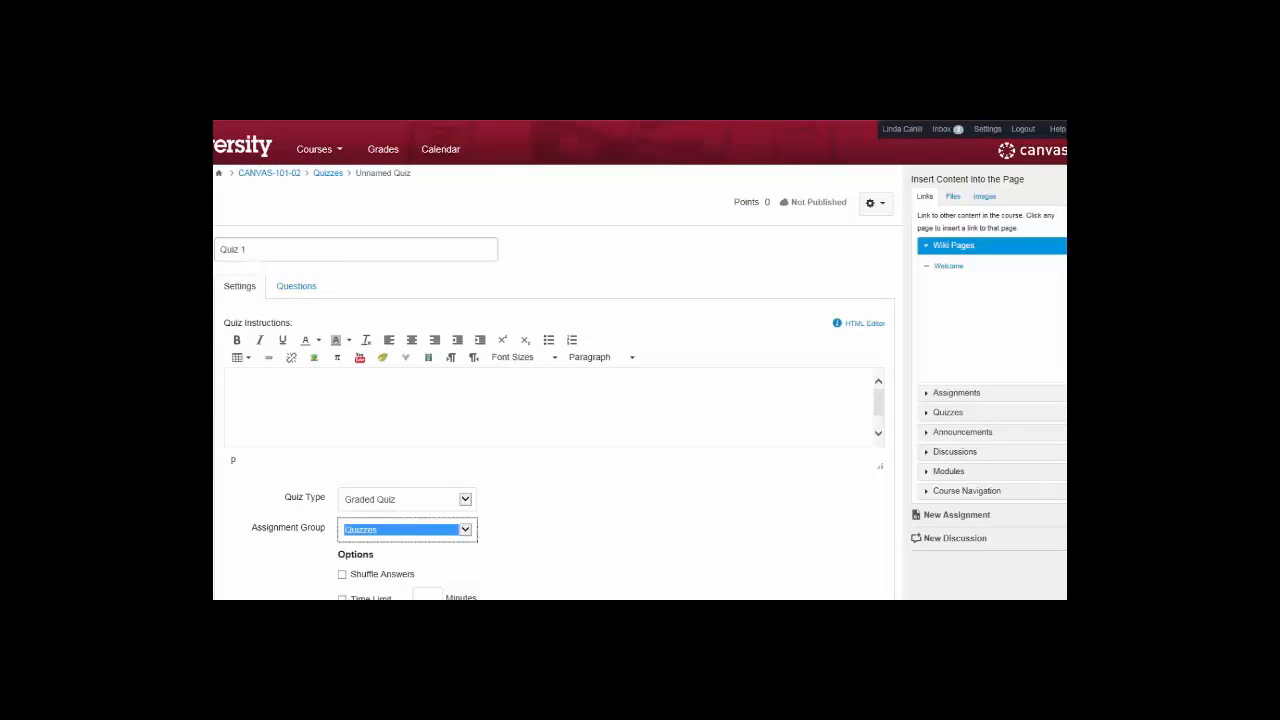
pyautogui.scroll(-3, 640, 360)
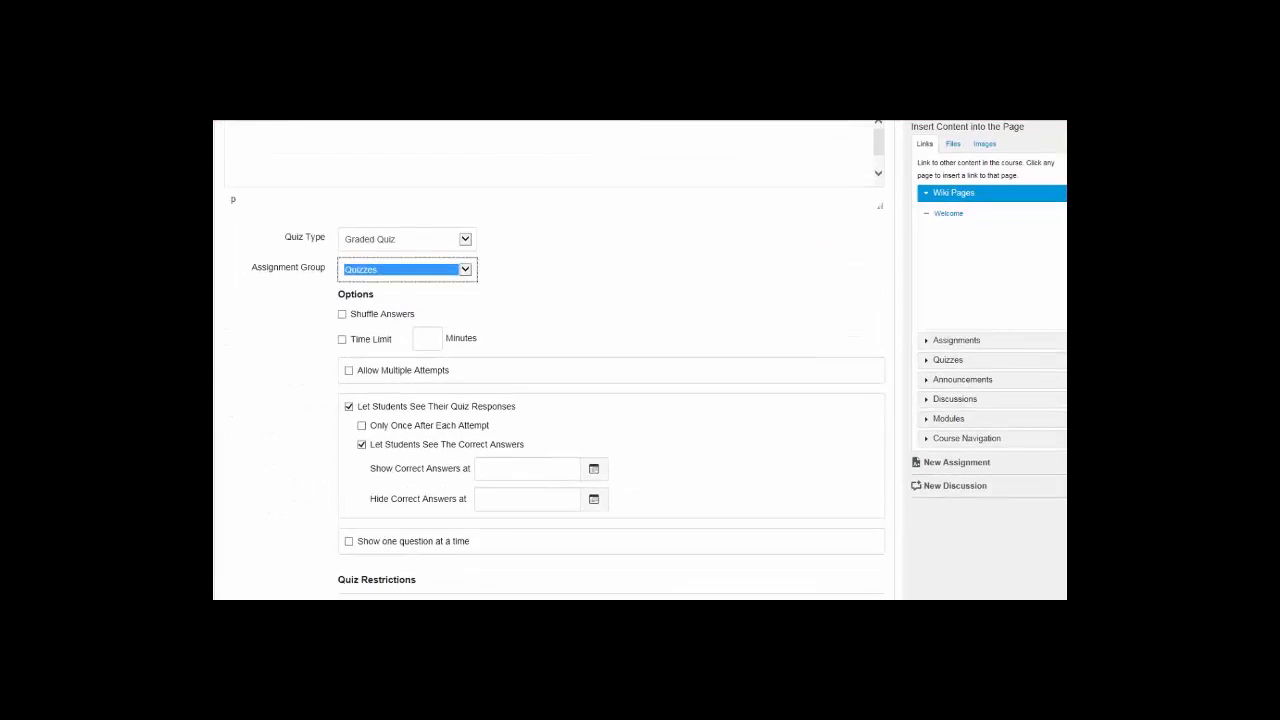
pyautogui.scroll(-3, 555, 360)
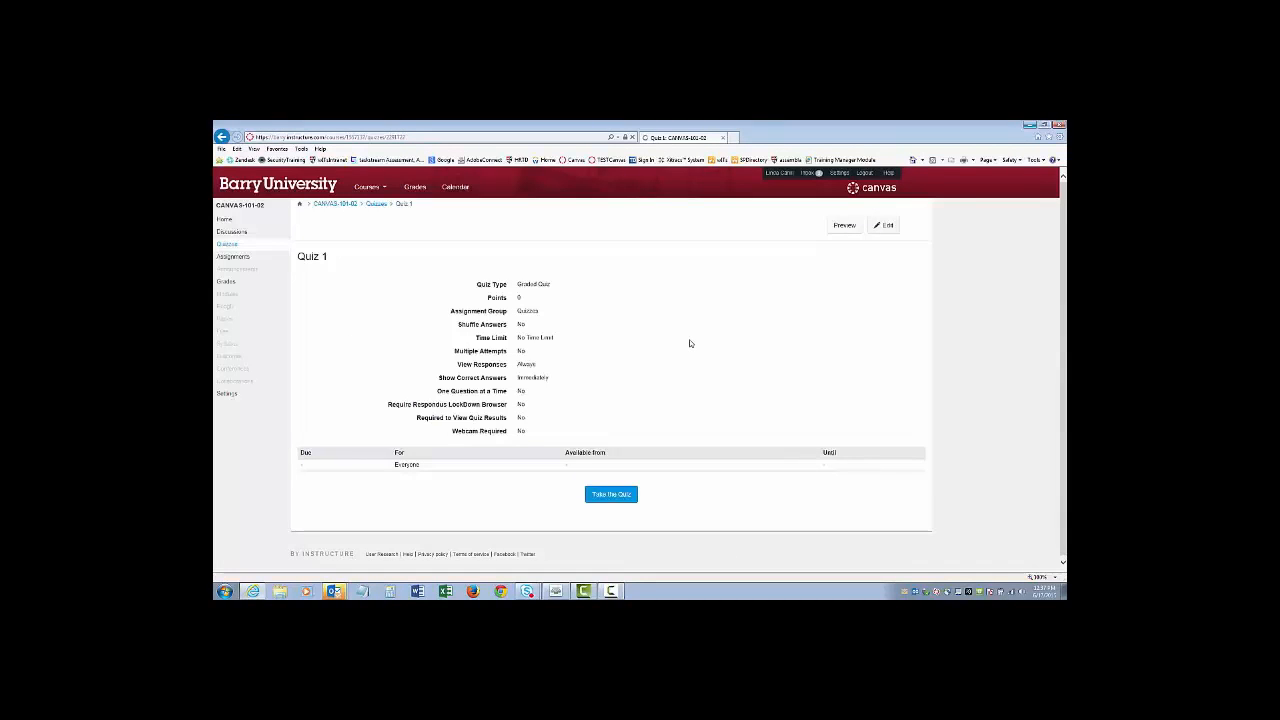
pyautogui.click(376, 204)
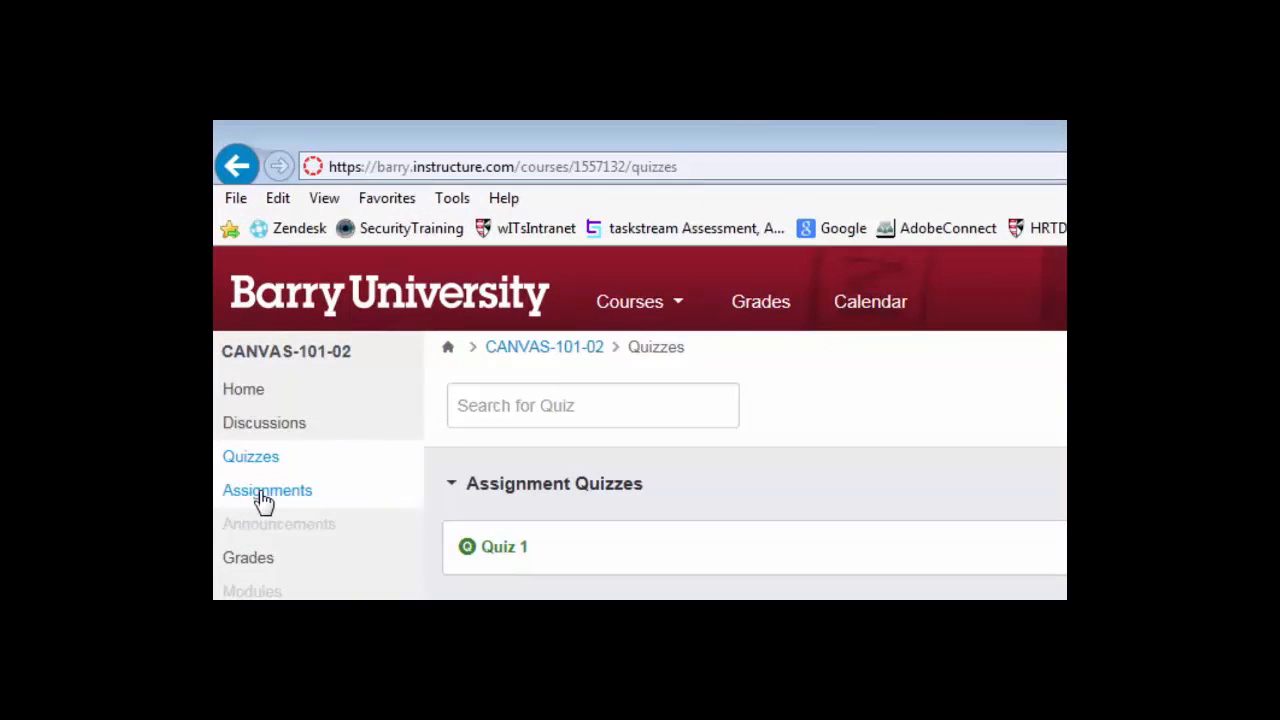
pyautogui.click(263, 495)
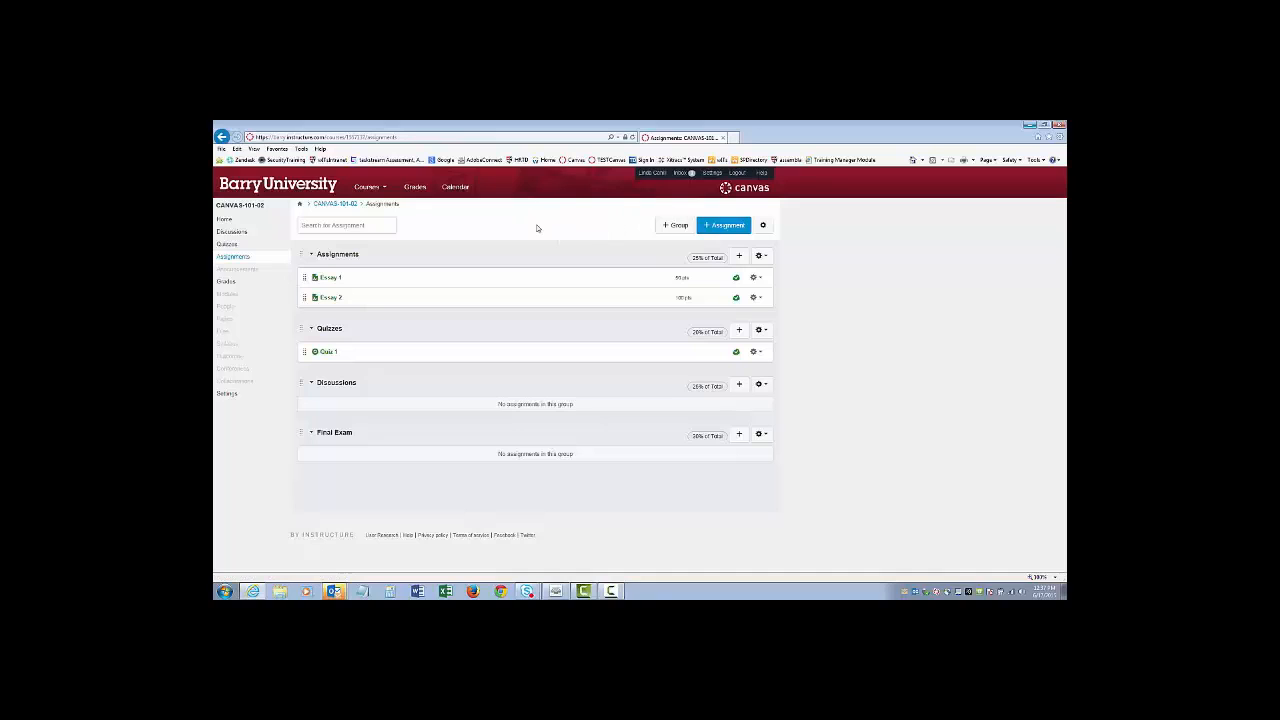
# Create and publish a graded quiz named "Quiz 2" in the Assignments group, and move it into the Quizzes group on the assignments list.
pyautogui.click(226, 246)
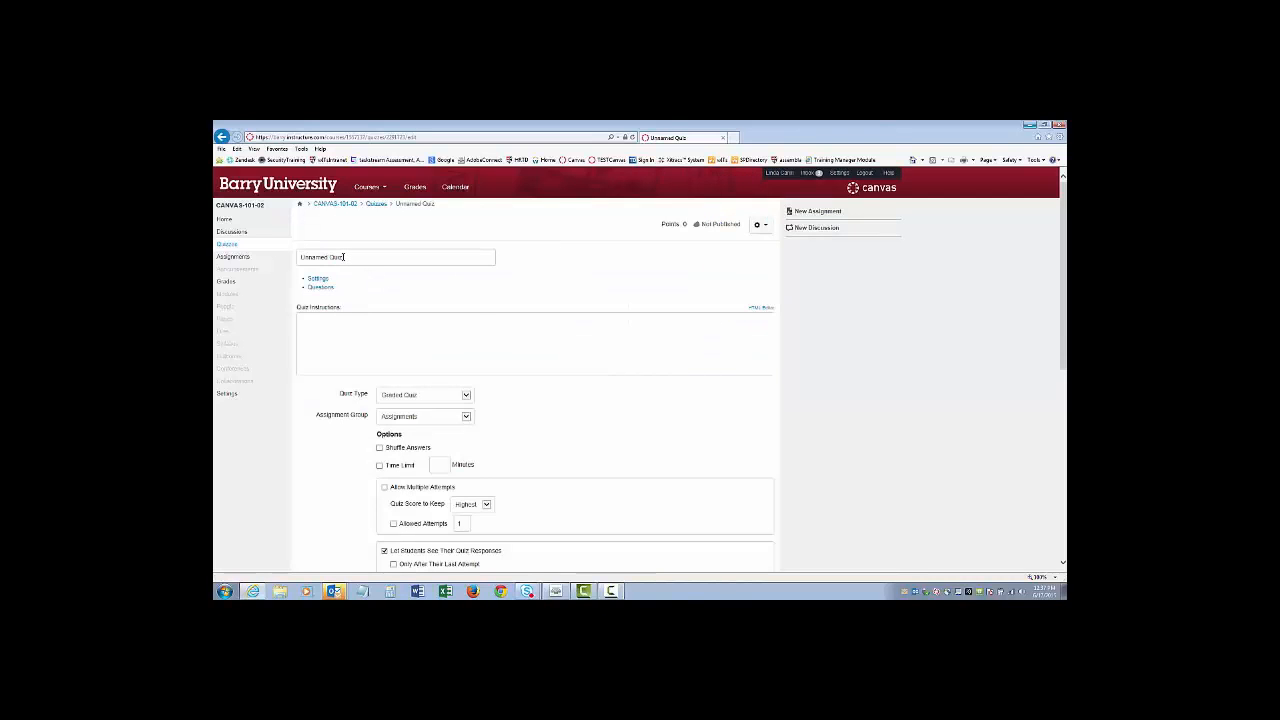
pyautogui.moveTo(349, 258); pyautogui.dragTo(299, 258)
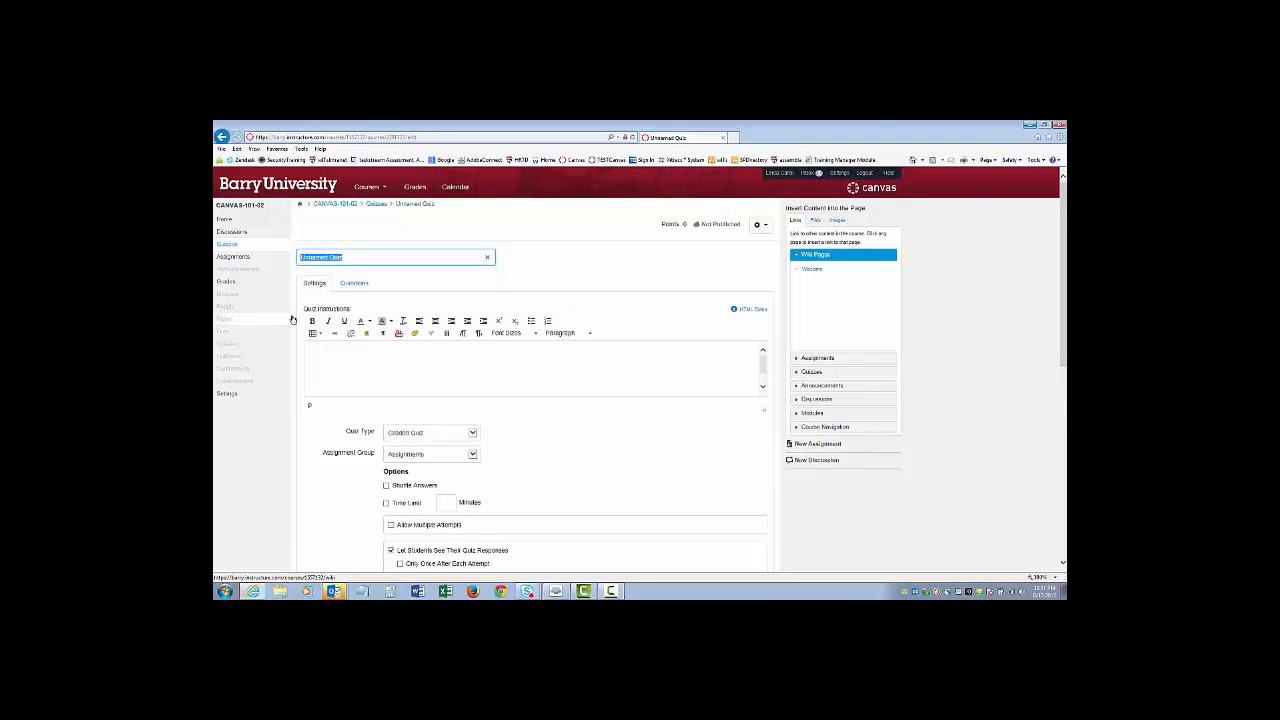
pyautogui.write('Quiz 2')
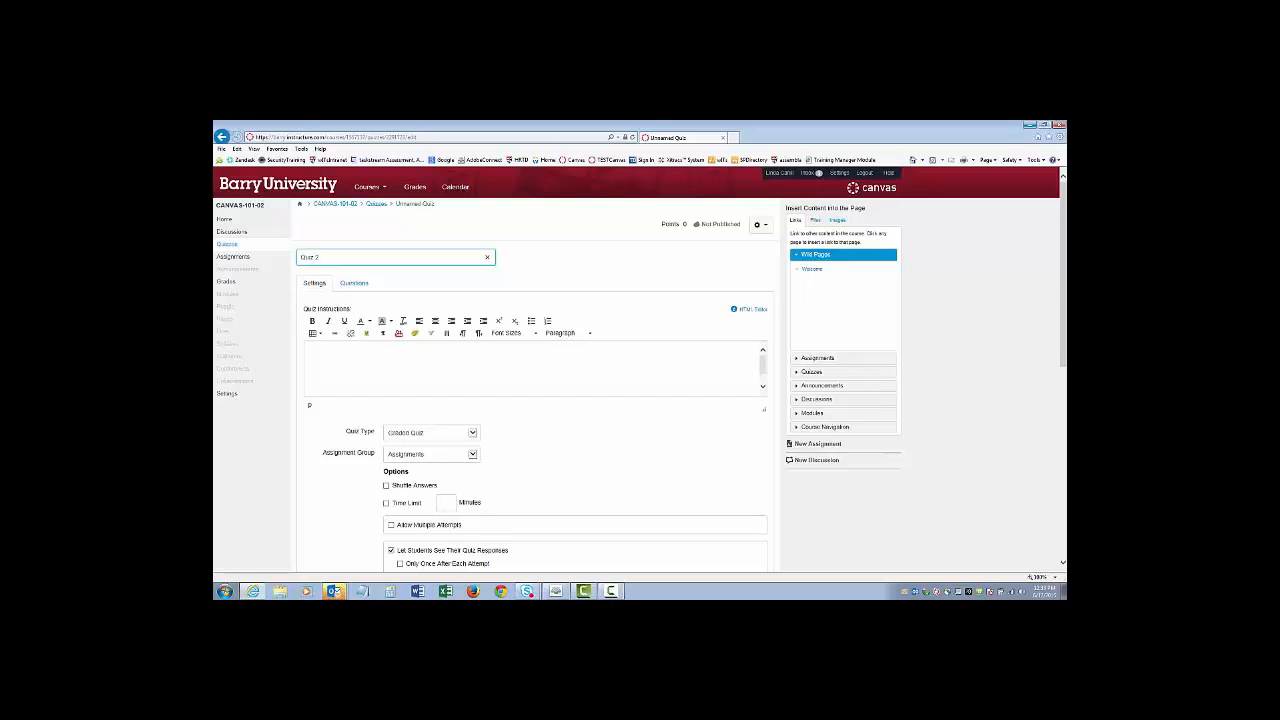
pyautogui.moveTo(1062, 279); pyautogui.dragTo(1062, 471)
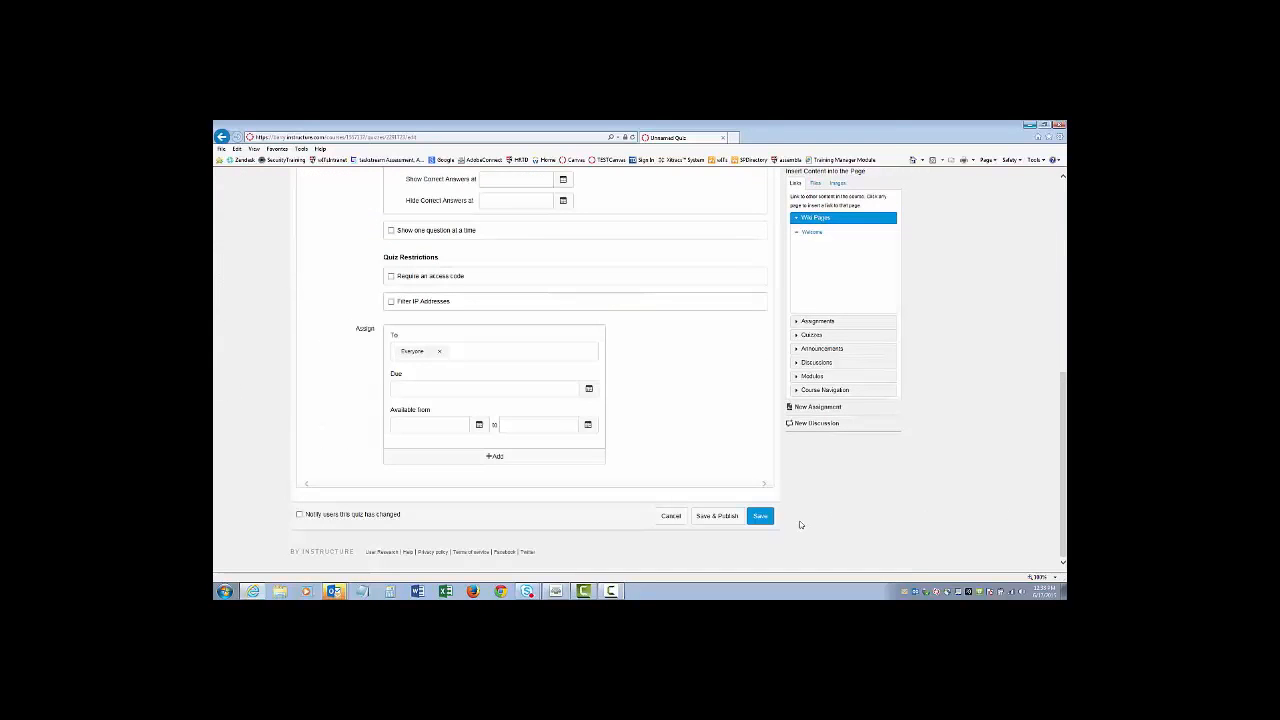
pyautogui.click(717, 516)
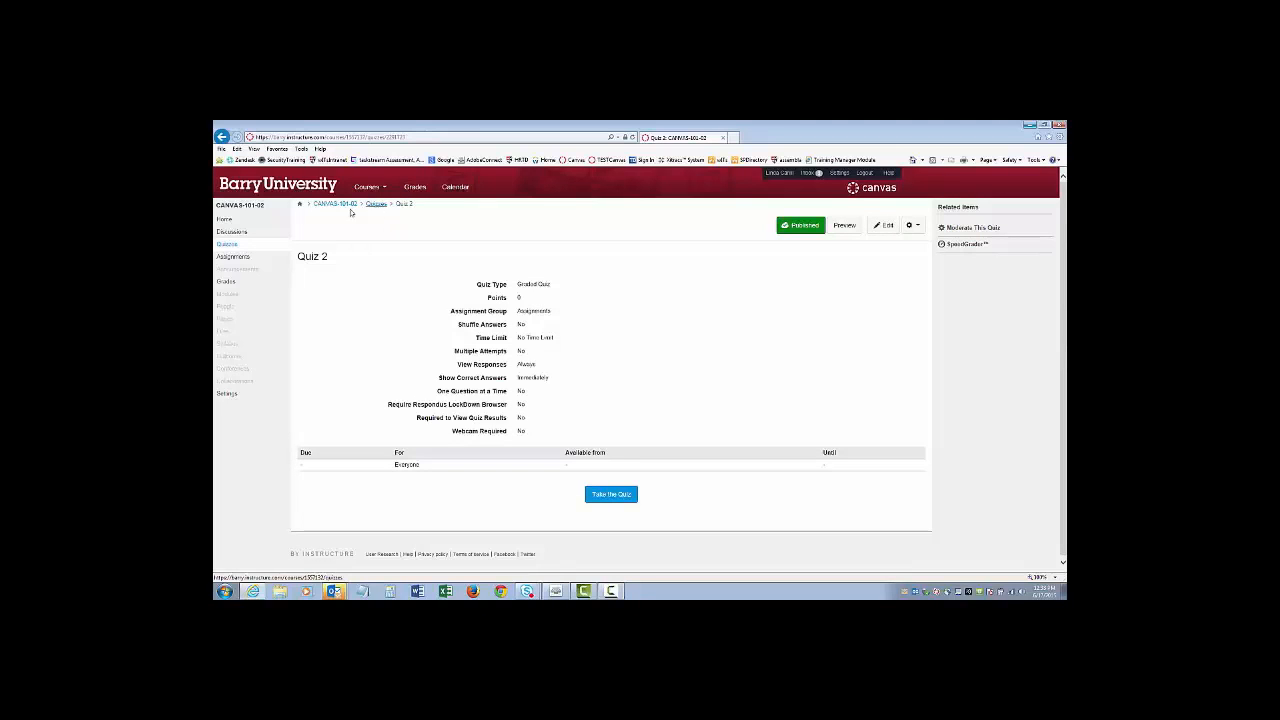
pyautogui.click(229, 258)
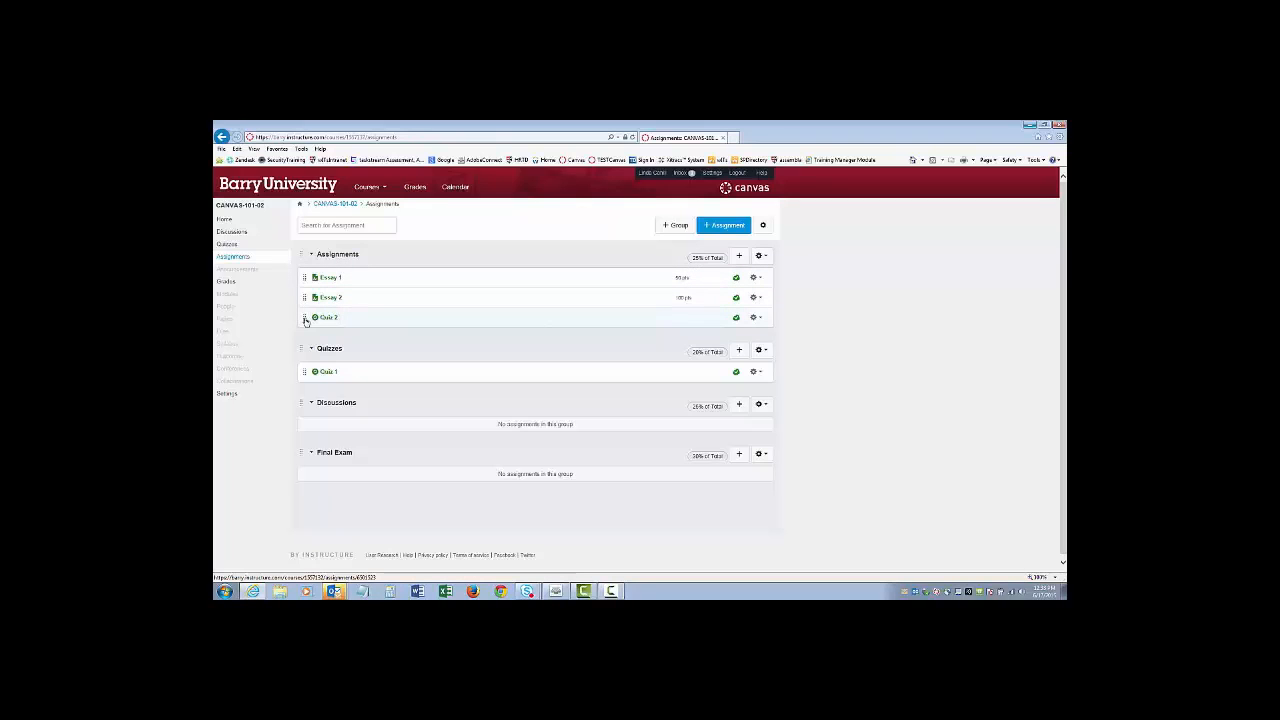
pyautogui.moveTo(305, 321); pyautogui.dragTo(308, 372)
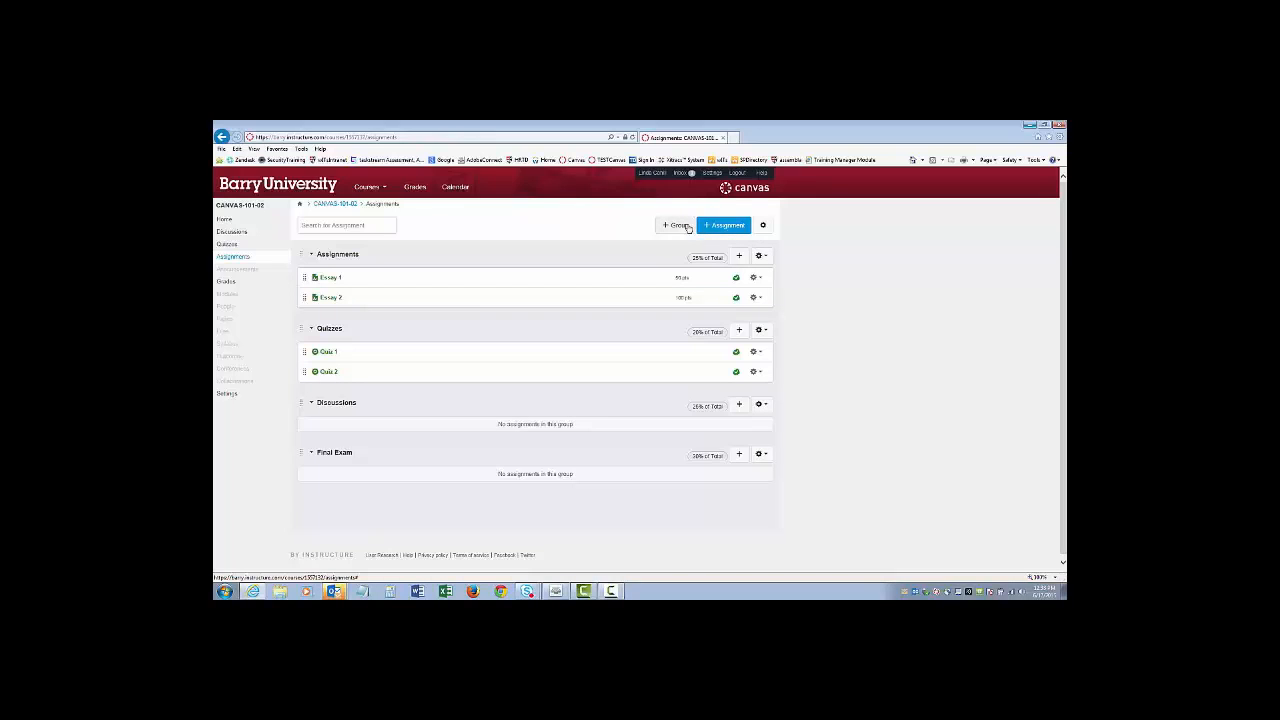
# Start a new discussion titled "Article Critique" and make it a graded discussion.
pyautogui.click(229, 233)
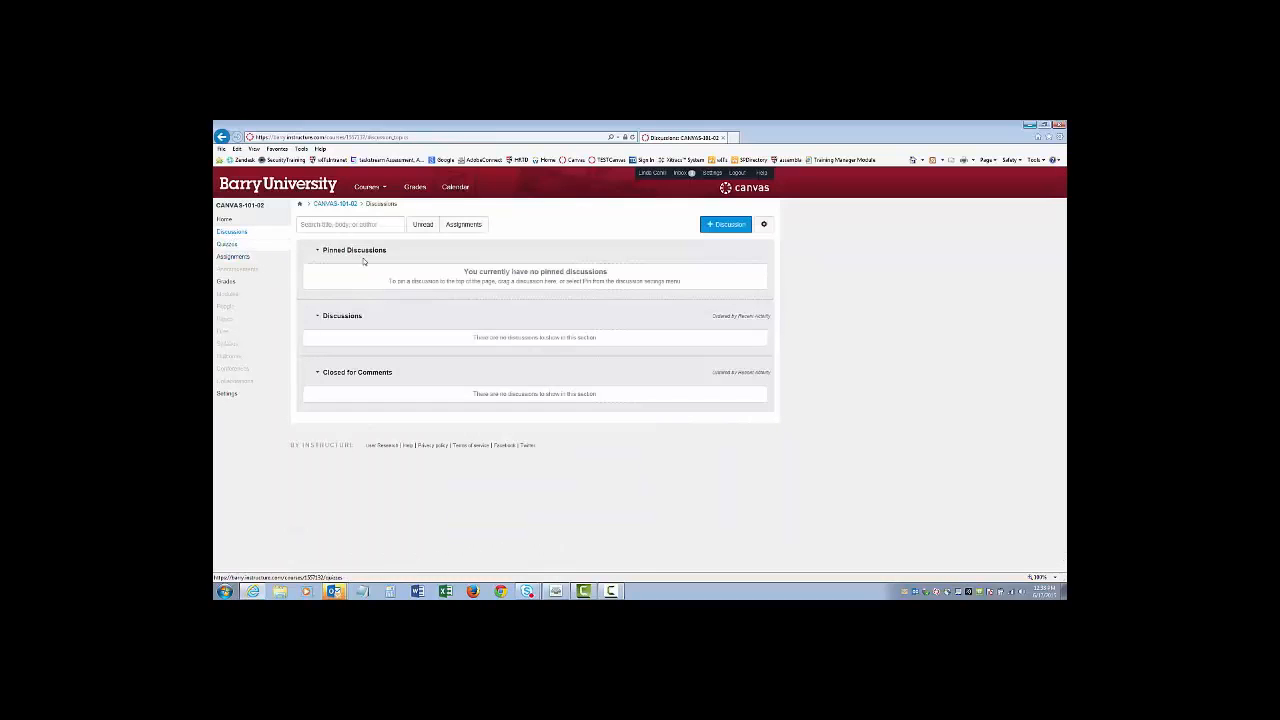
pyautogui.click(722, 225)
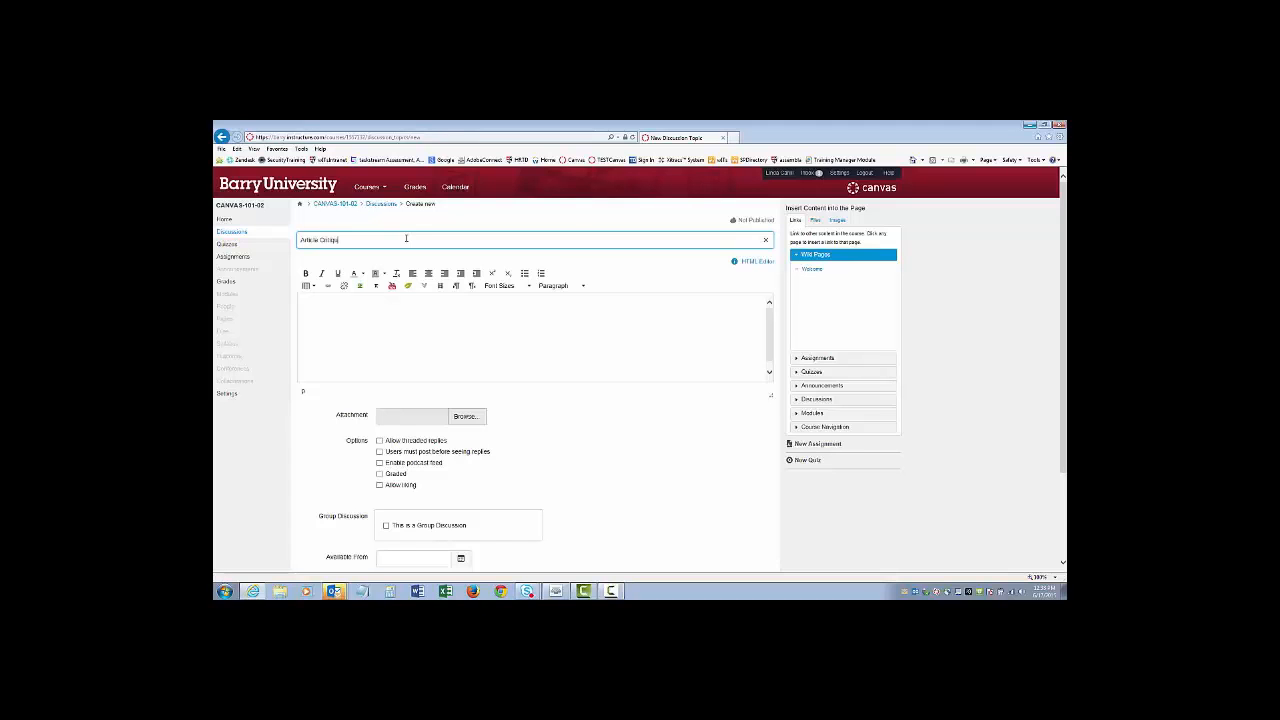
pyautogui.click(385, 318)
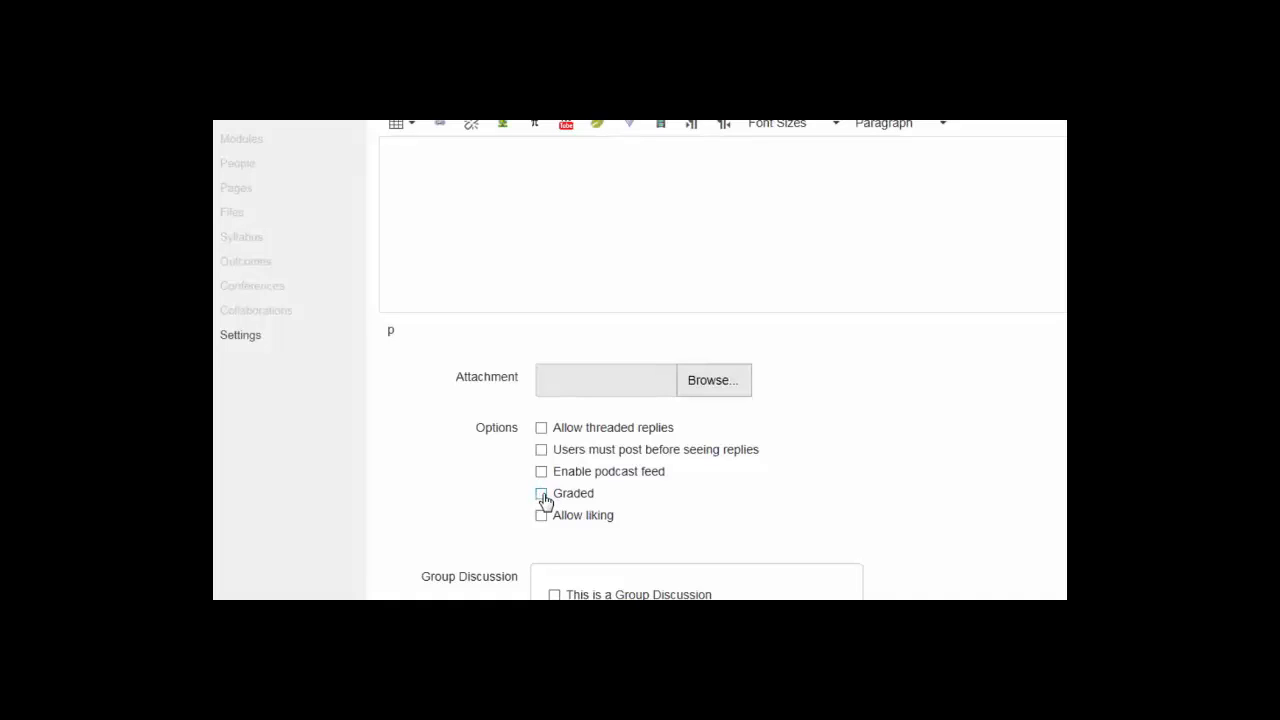
pyautogui.click(542, 494)
# Set the discussion's possible points to 100 and display its grade as Percentage.
pyautogui.scroll(-3, 616, 386)
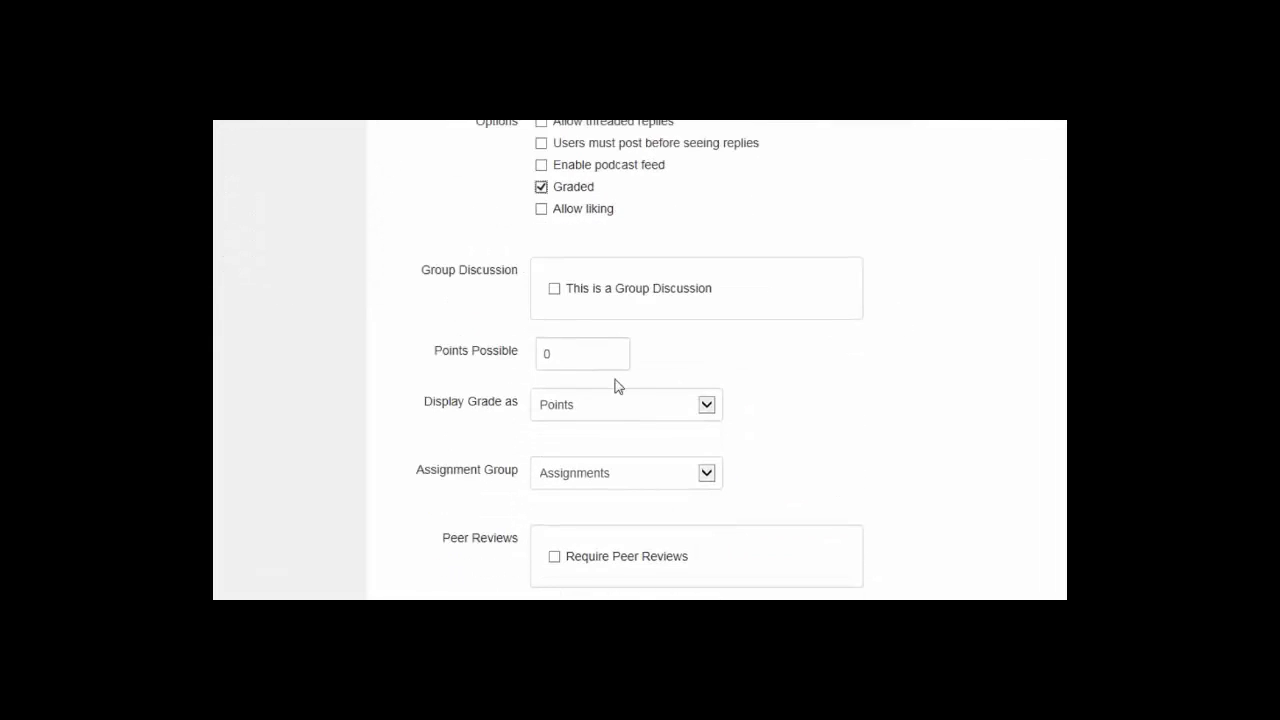
pyautogui.doubleClick(550, 353)
pyautogui.write('100')
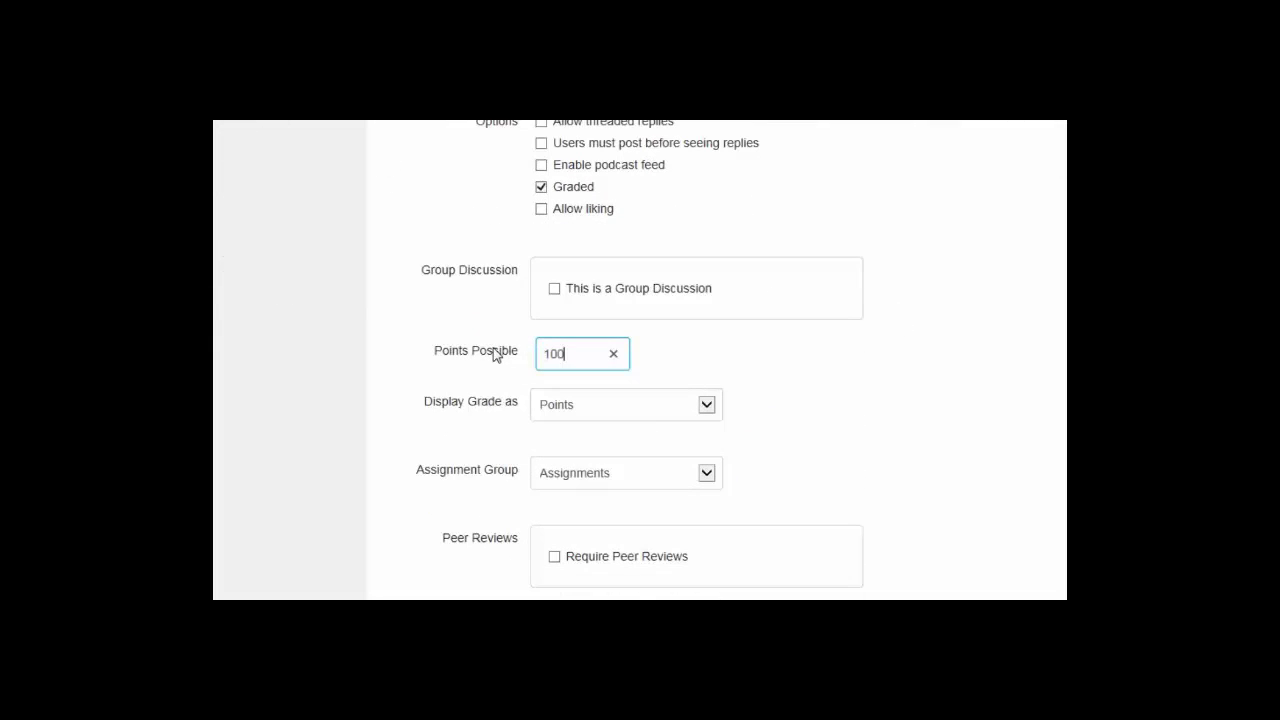
pyautogui.click(707, 407)
pyautogui.click(580, 378)
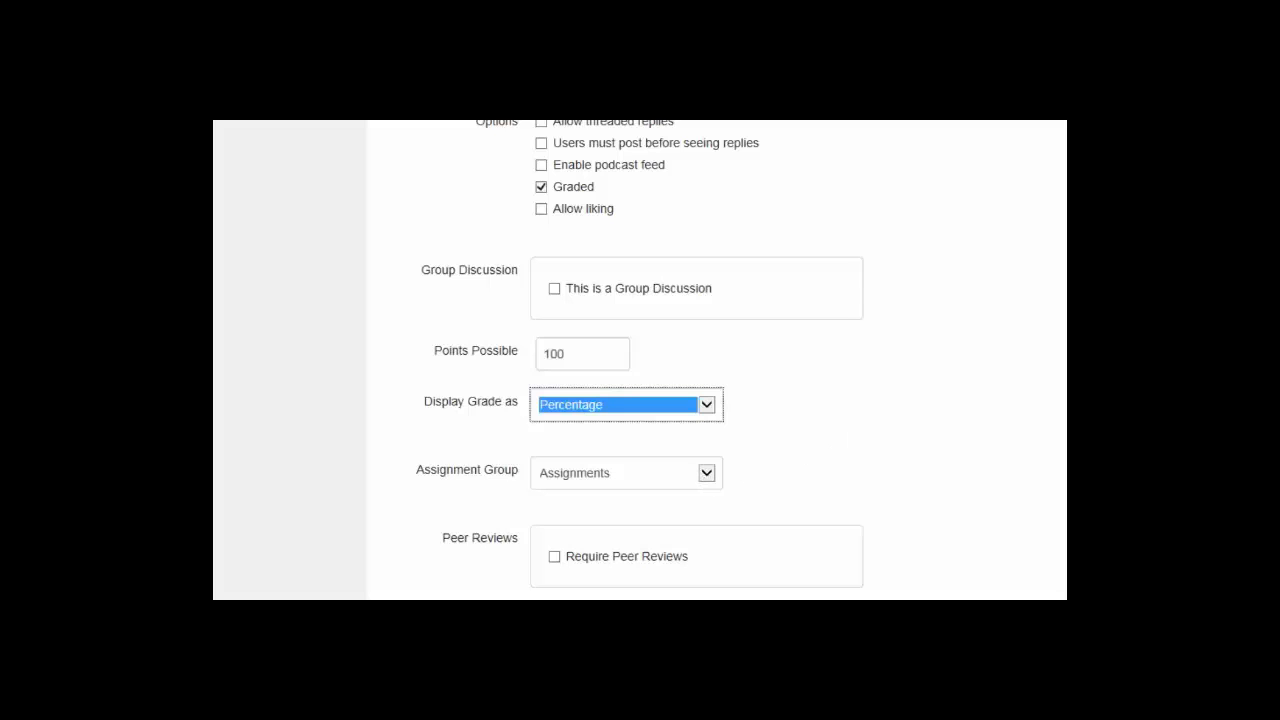
# Place the discussion in the Discussions assignment group, save it, and open the assignments list.
pyautogui.scroll(-3, 640, 360)
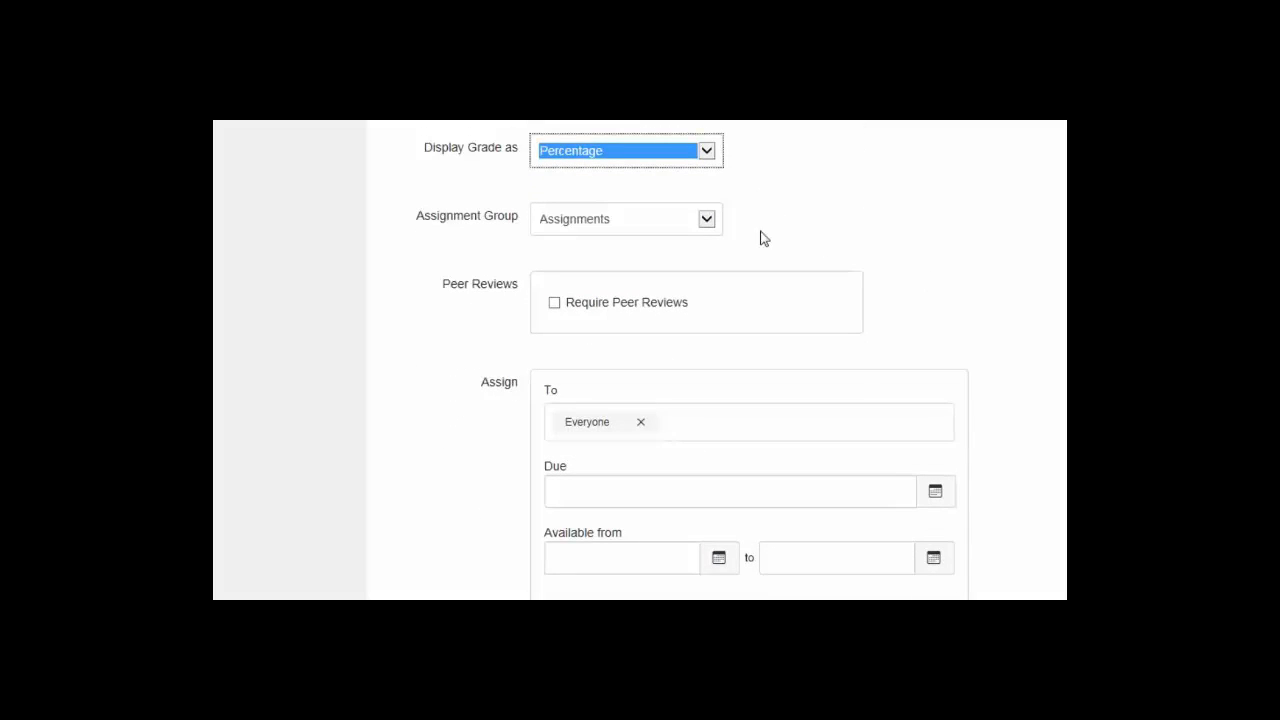
pyautogui.click(706, 222)
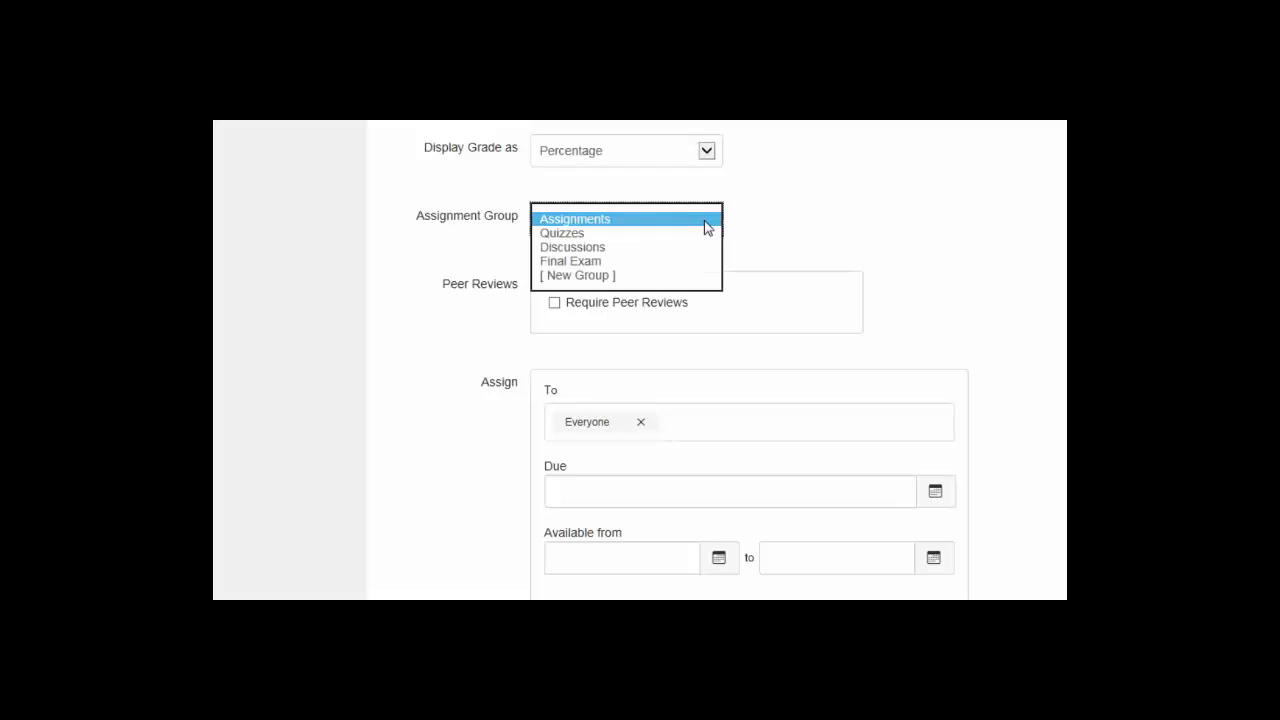
pyautogui.click(587, 249)
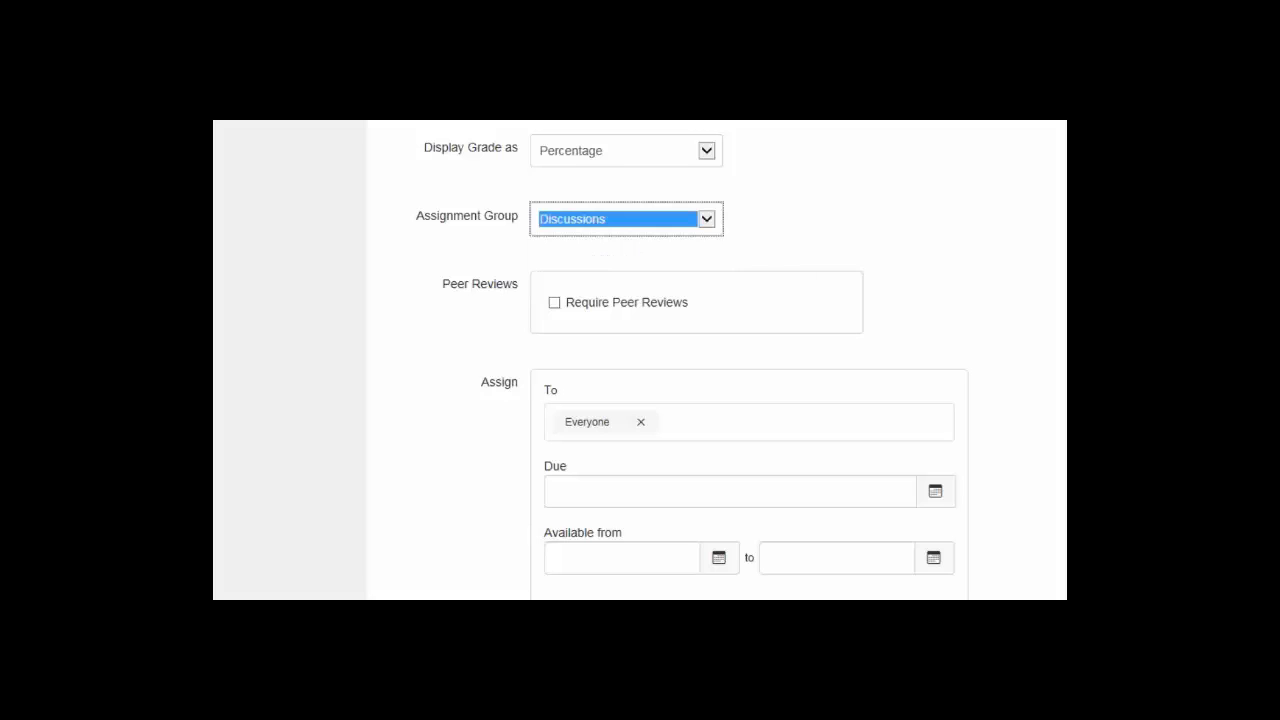
pyautogui.scroll(-2, 640, 360)
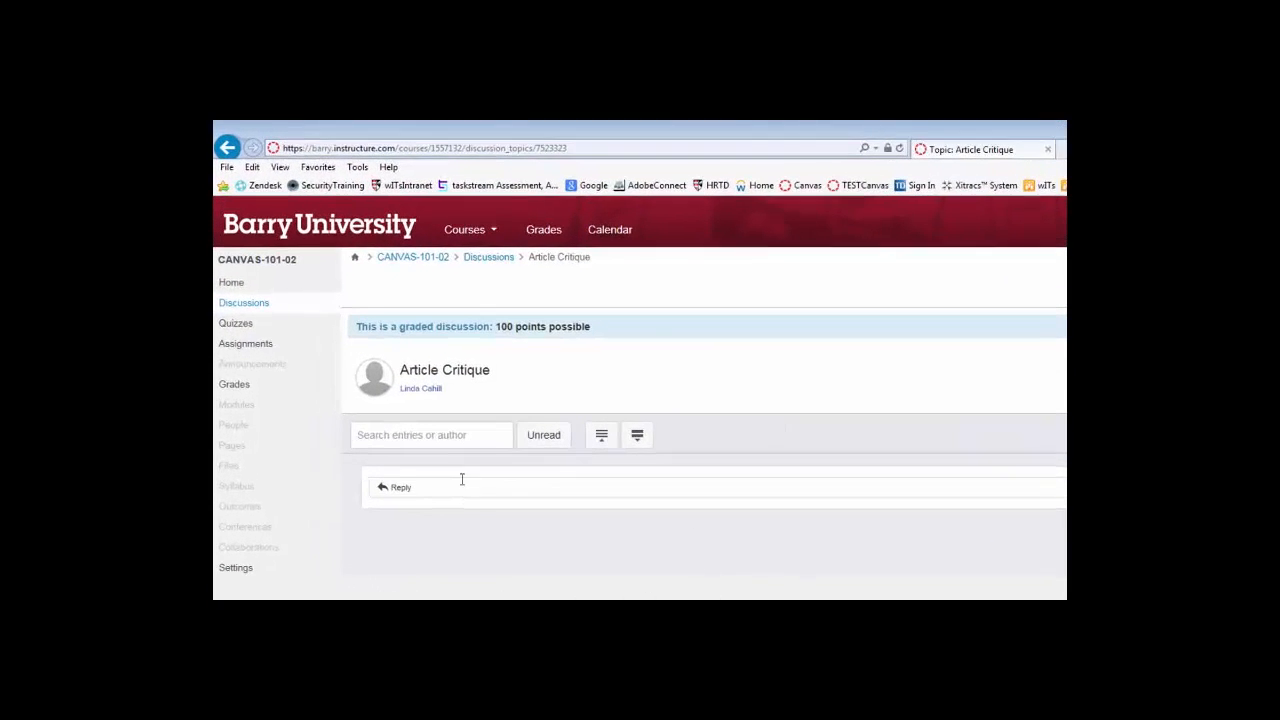
pyautogui.click(240, 352)
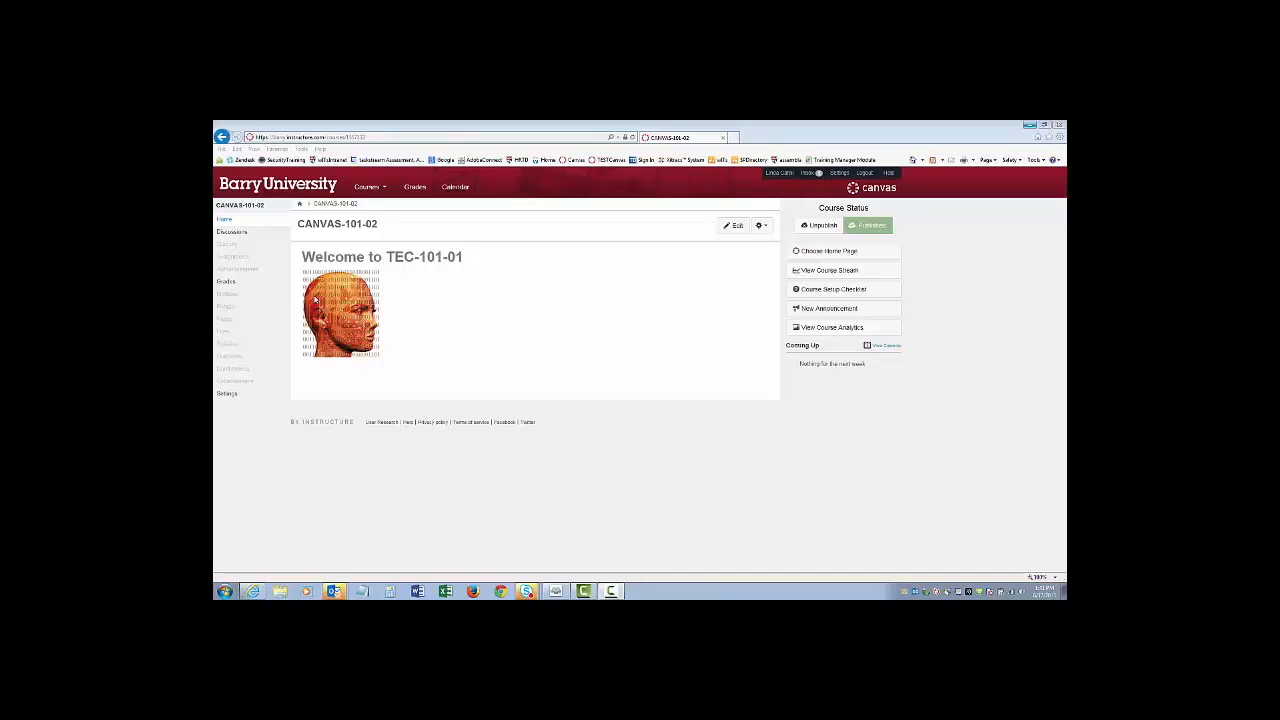
# Create a graded quiz named "Quiz 1" in the course without quizzes, keep it in the Assignments group, and publish it.
pyautogui.click(228, 246)
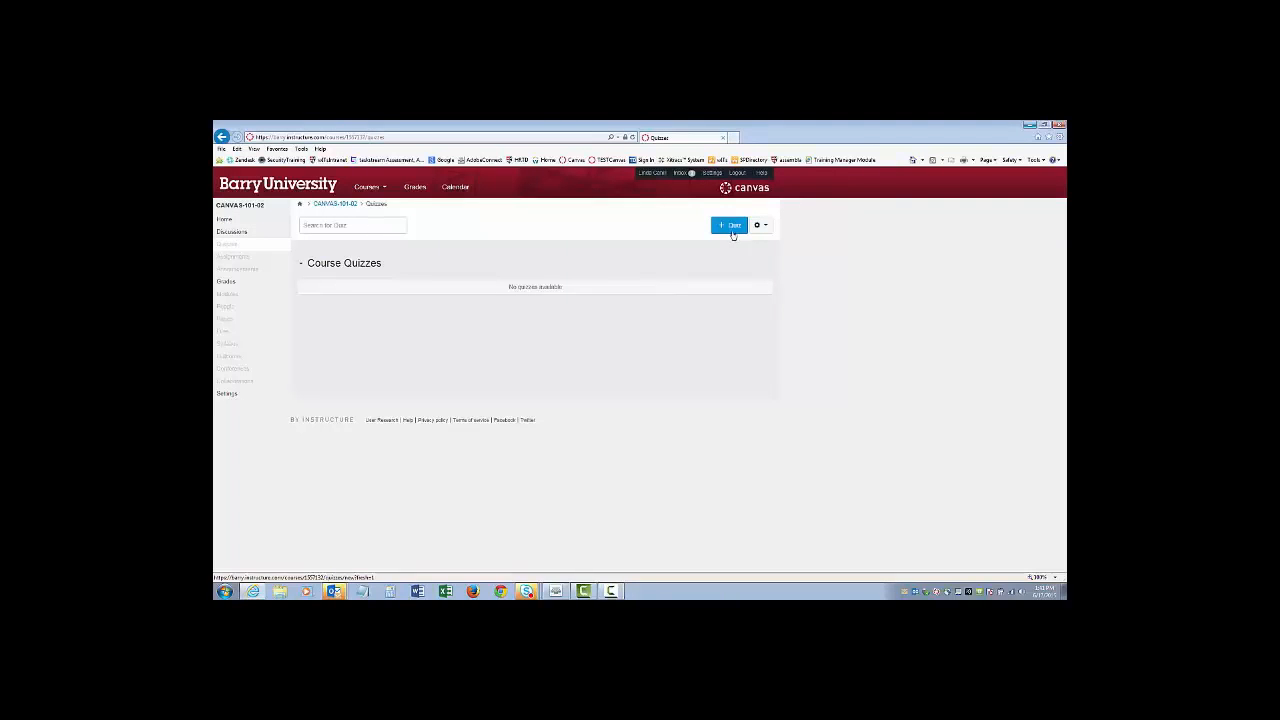
pyautogui.click(729, 225)
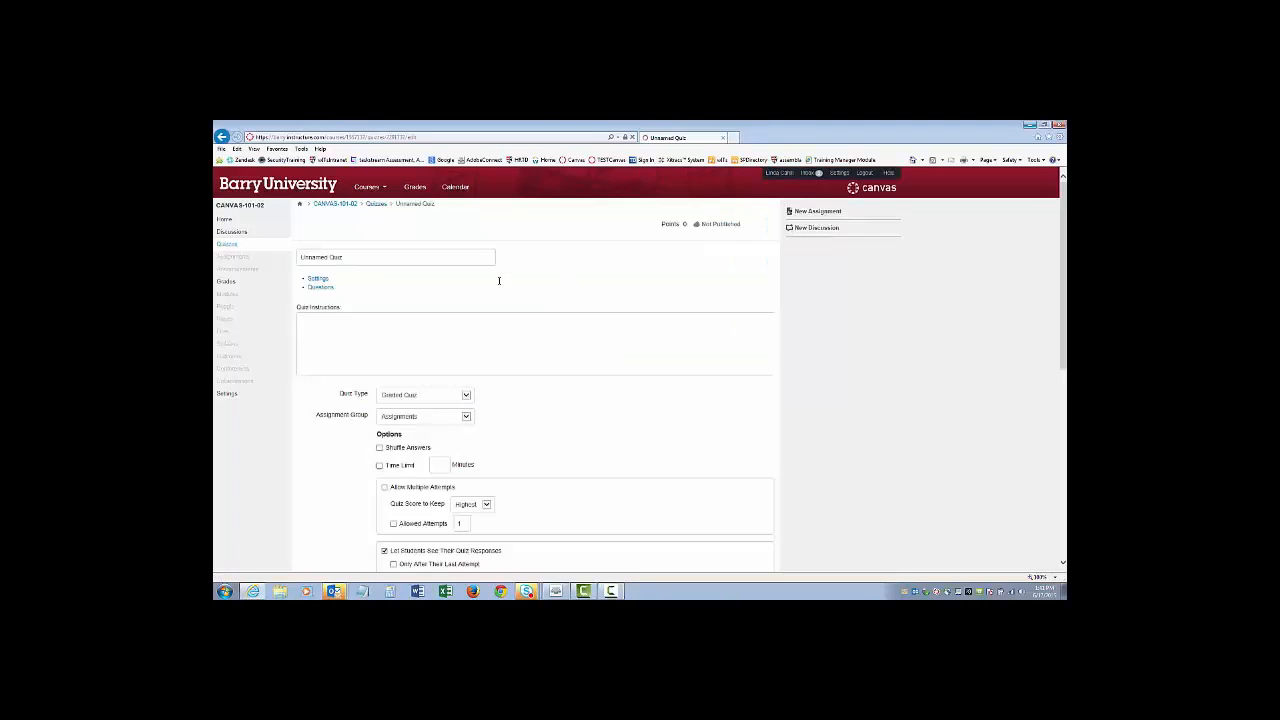
pyautogui.click(351, 258)
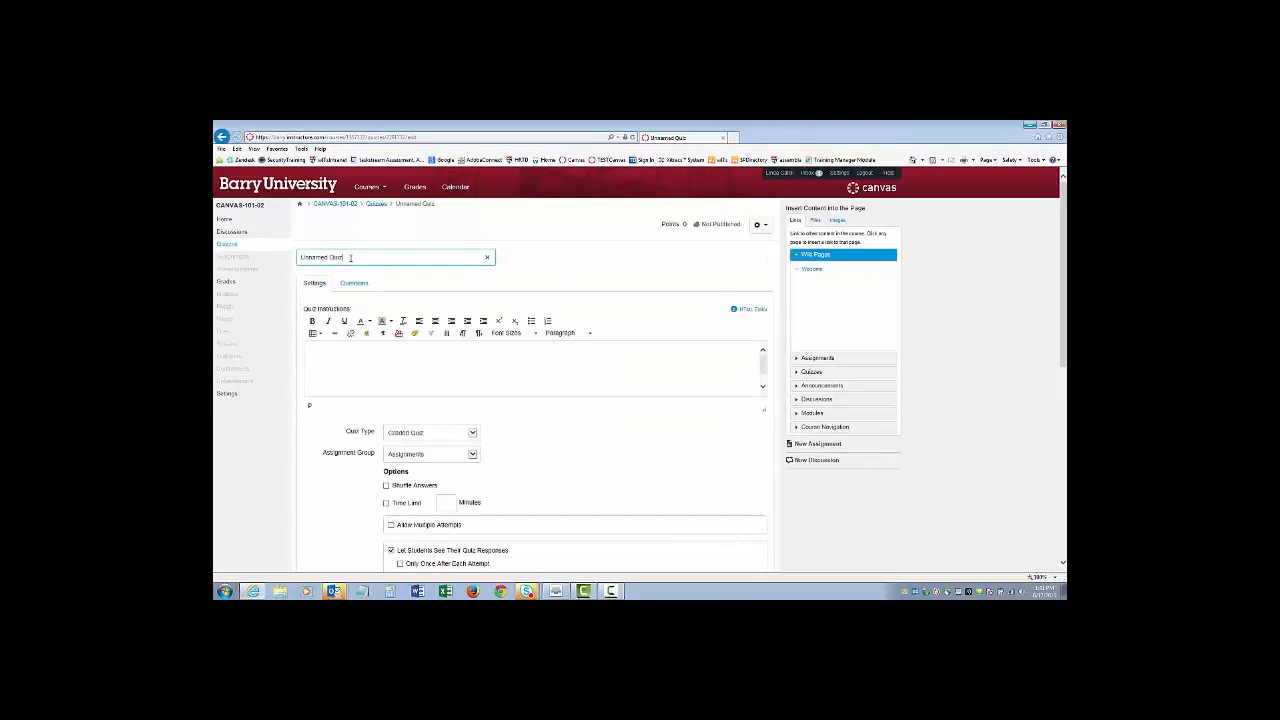
pyautogui.tripleClick(335, 257)
pyautogui.write('Quiz 1')
pyautogui.moveTo(1064, 222); pyautogui.dragTo(1064, 307)
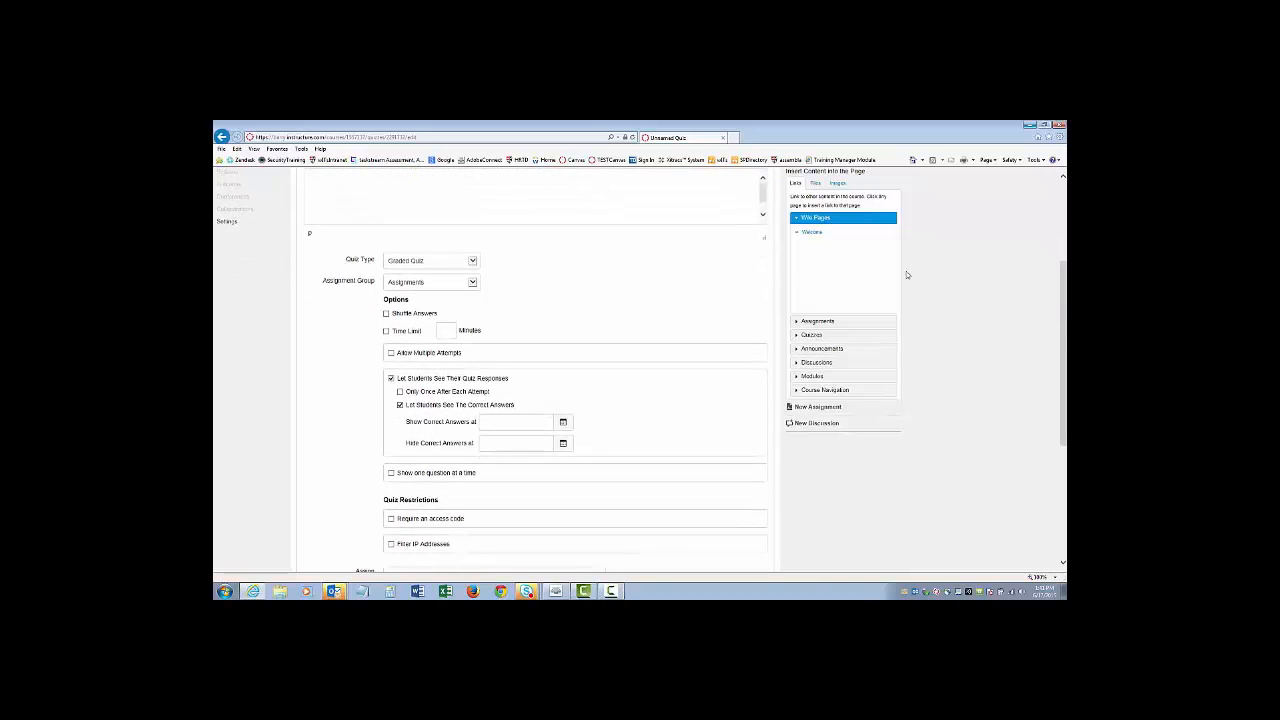
pyautogui.click(474, 284)
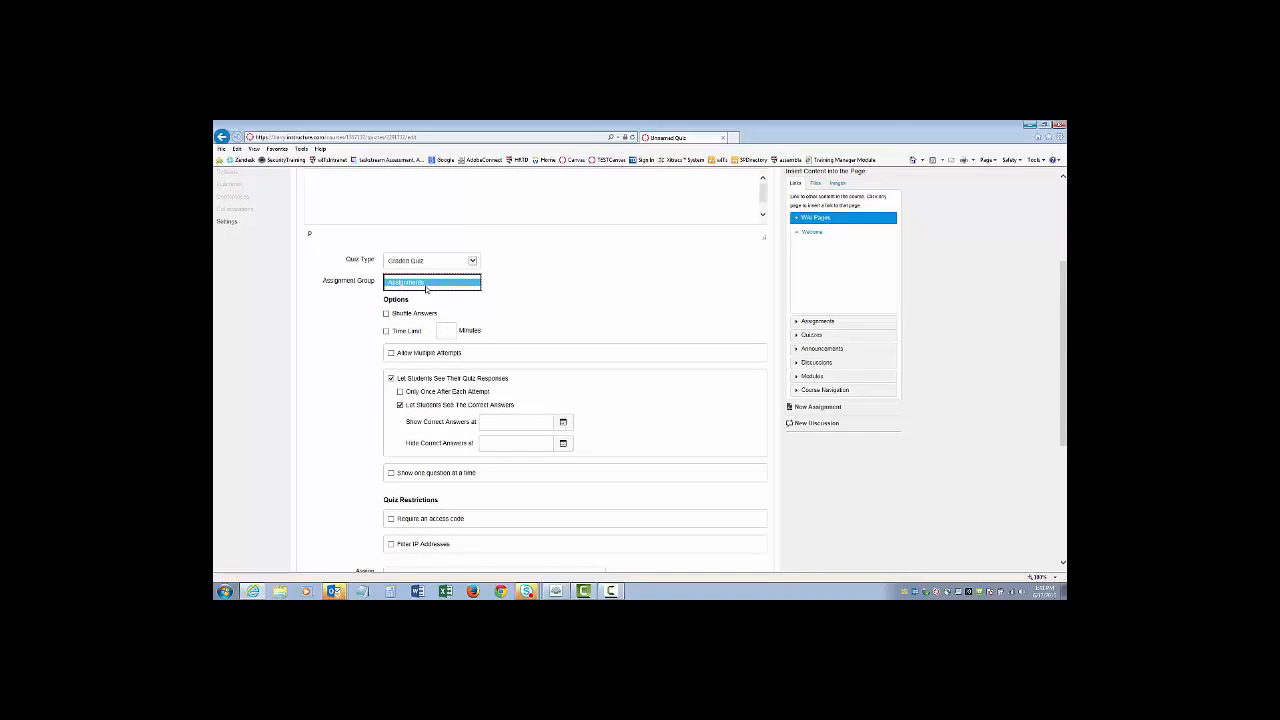
pyautogui.moveTo(1063, 352); pyautogui.dragTo(1063, 468)
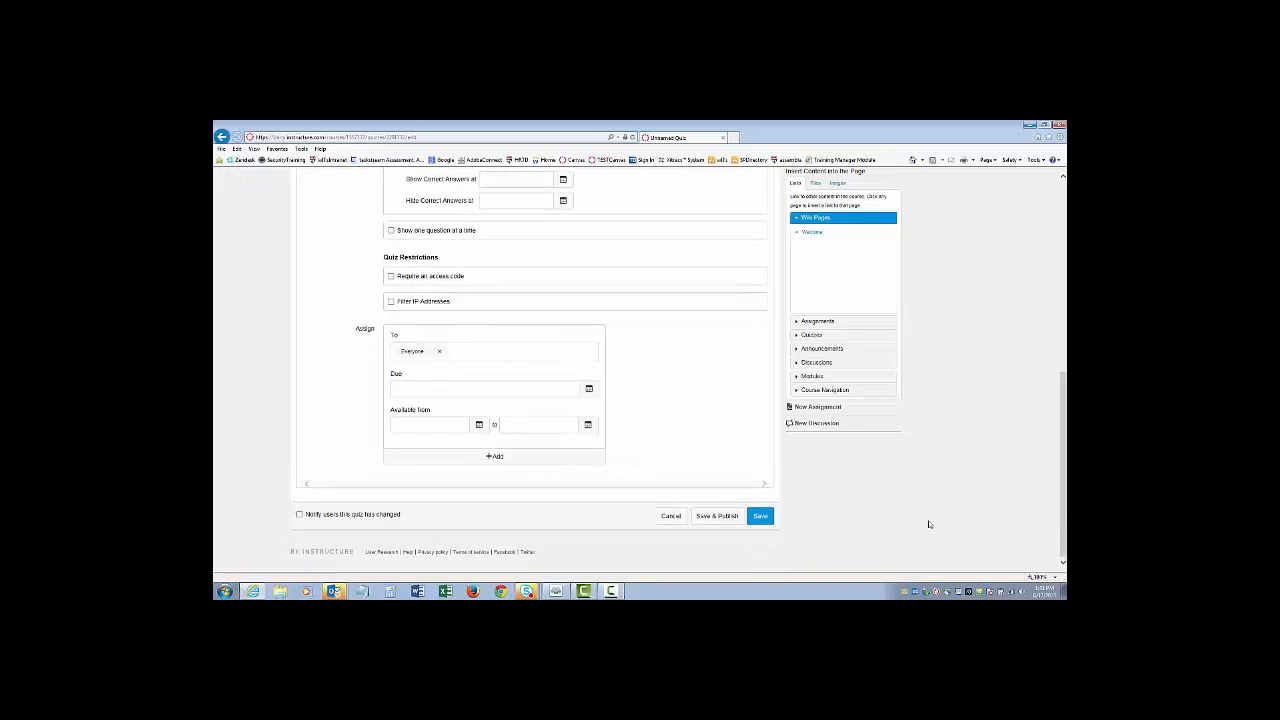
pyautogui.click(703, 515)
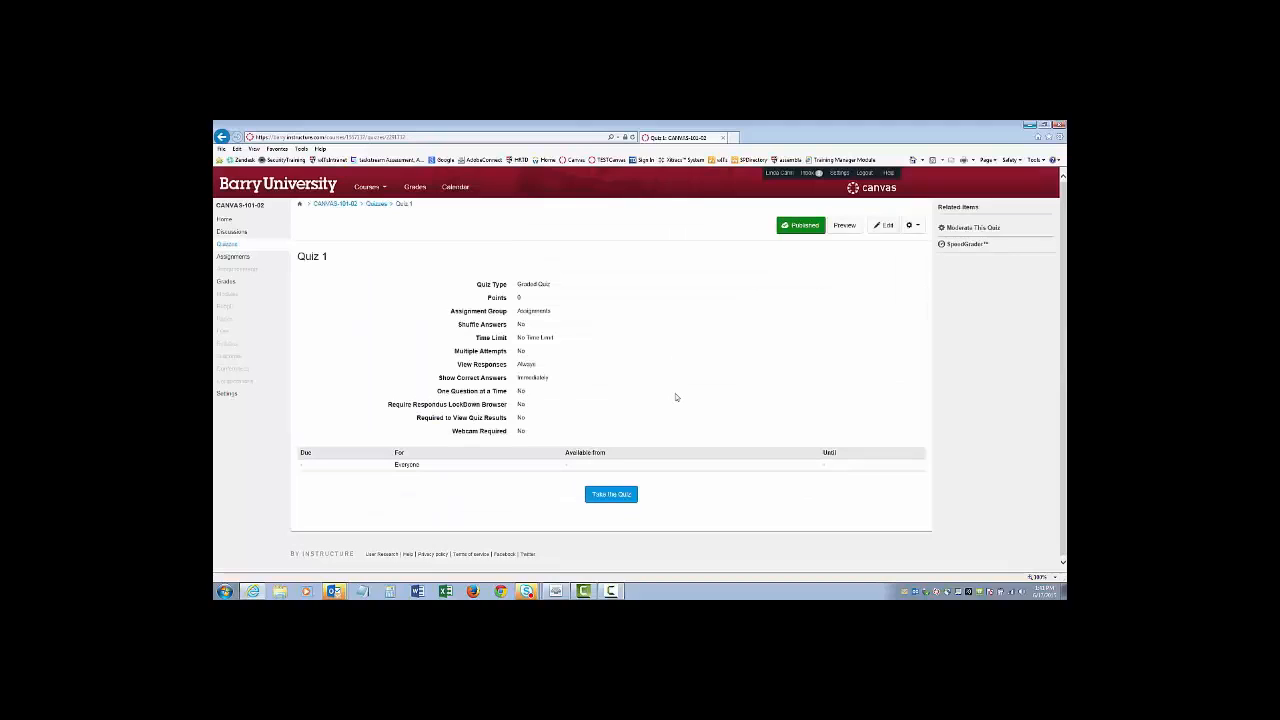
# Add a "Quizzes" assignment group worth 20% of the total grade and move Quiz 1 into it.
pyautogui.click(234, 258)
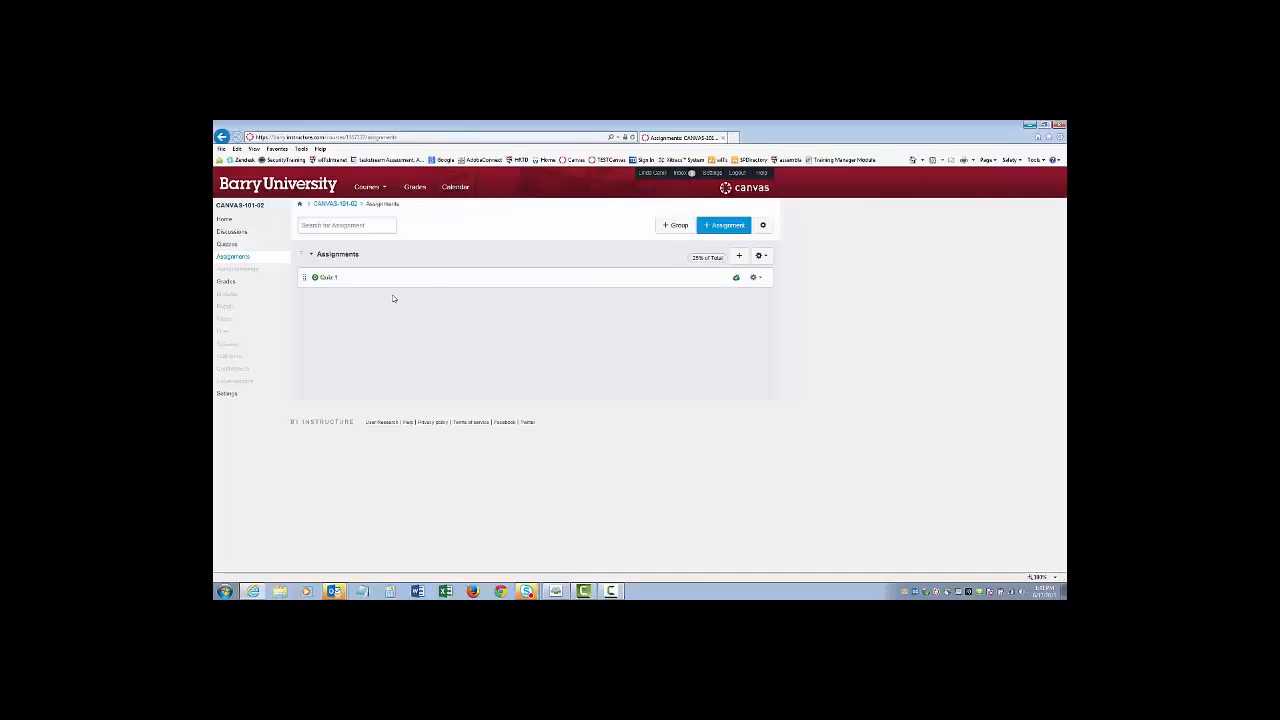
pyautogui.click(674, 225)
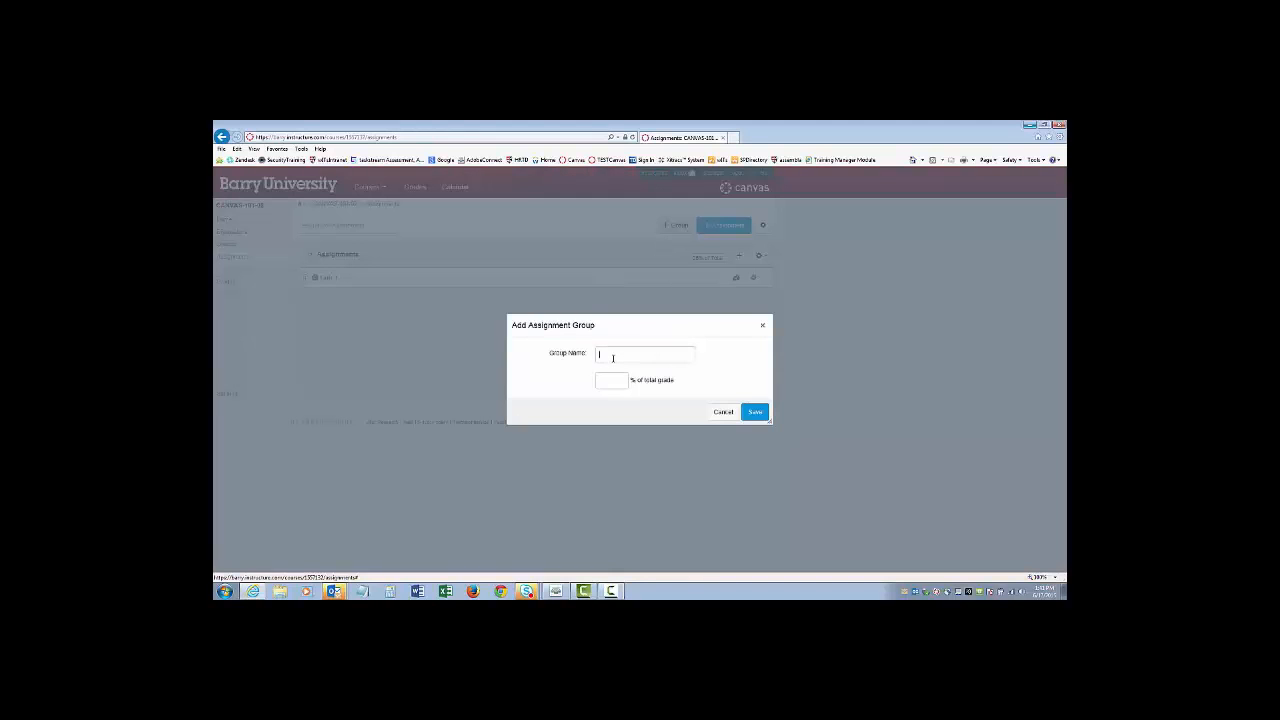
pyautogui.write('Quizzes')
pyautogui.click(618, 384)
pyautogui.click(755, 412)
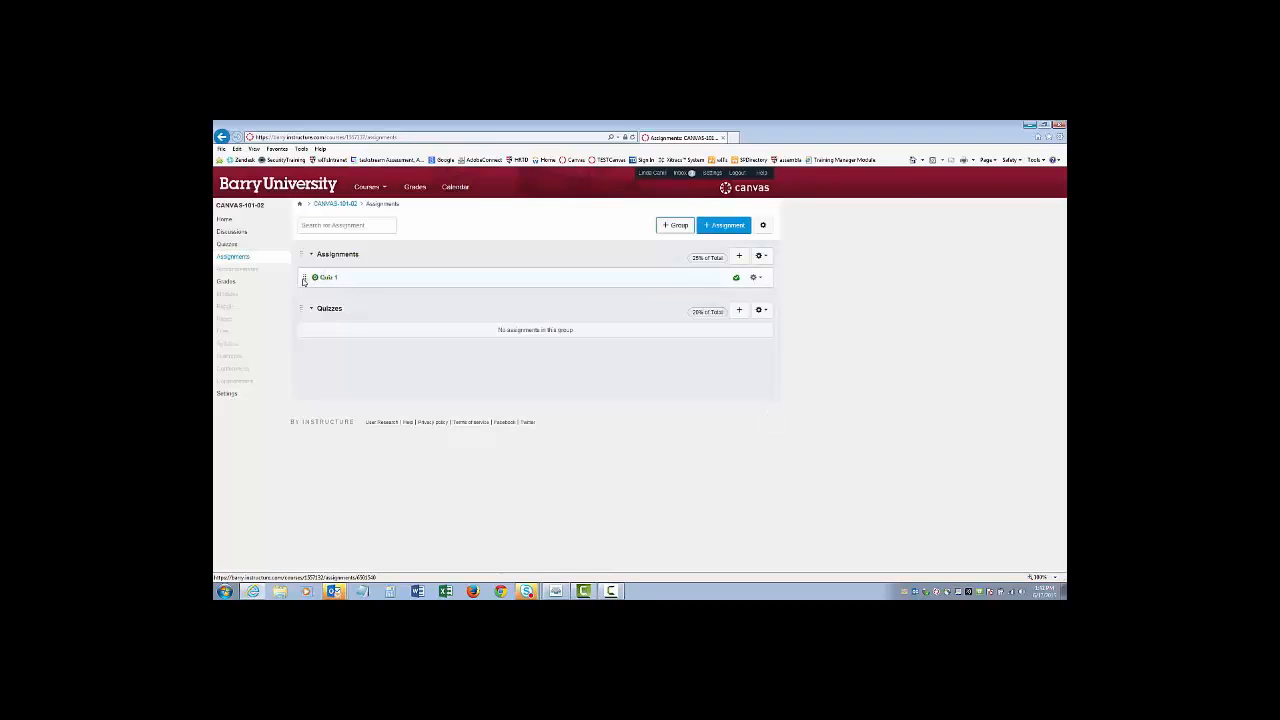
pyautogui.moveTo(306, 277); pyautogui.dragTo(306, 329)
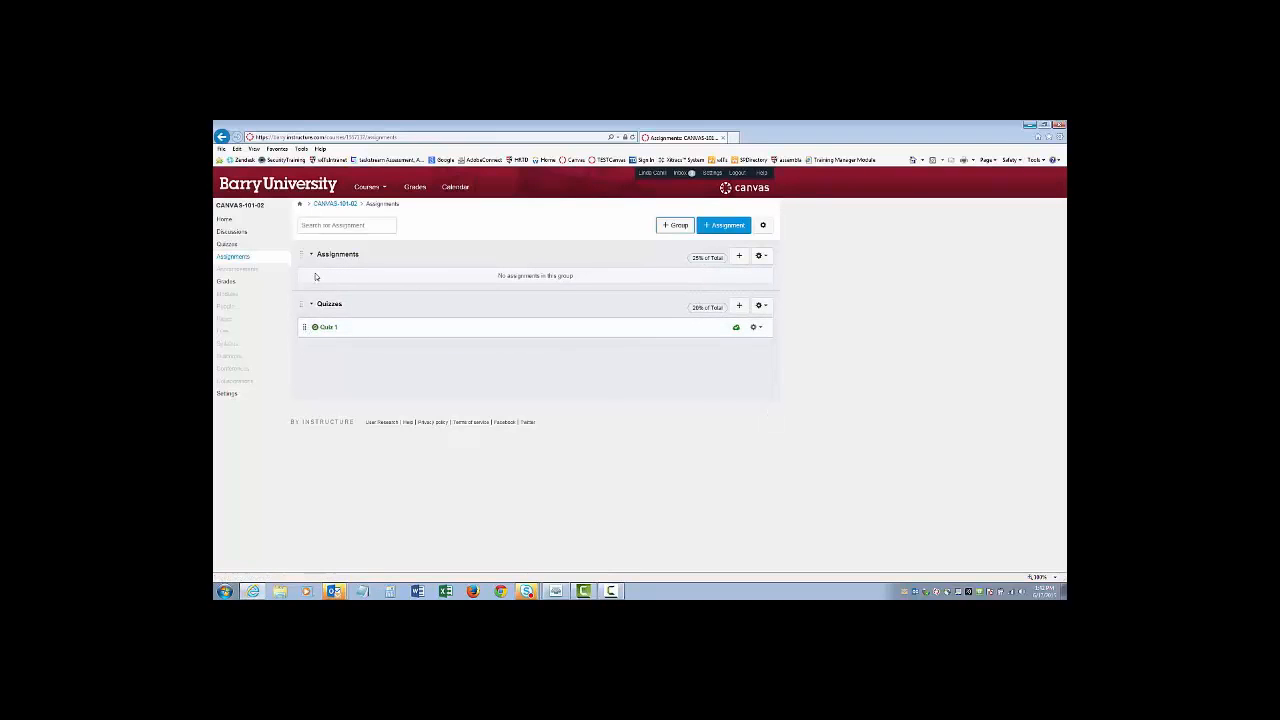
# Add a "Discussions" assignment group worth 30% of the total grade.
pyautogui.click(678, 228)
pyautogui.click(612, 355)
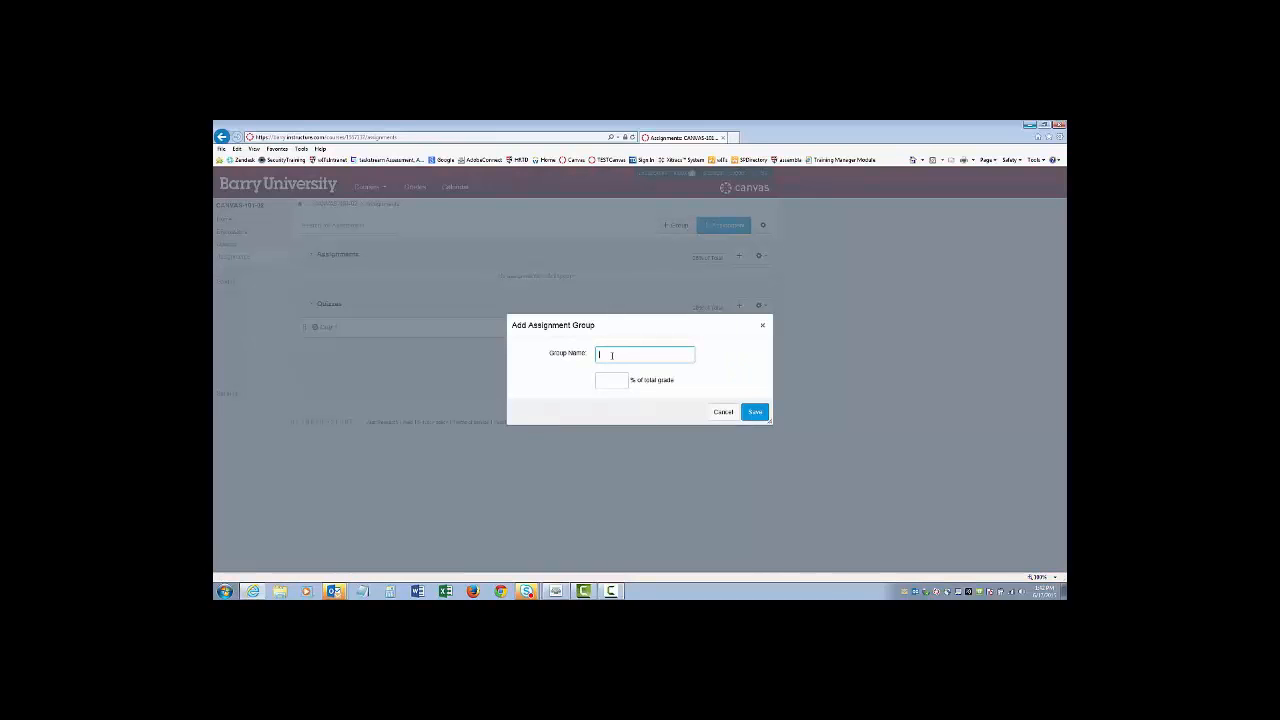
pyautogui.write('Discussions')
pyautogui.press('Tab')
pyautogui.write('30')
pyautogui.click(755, 412)
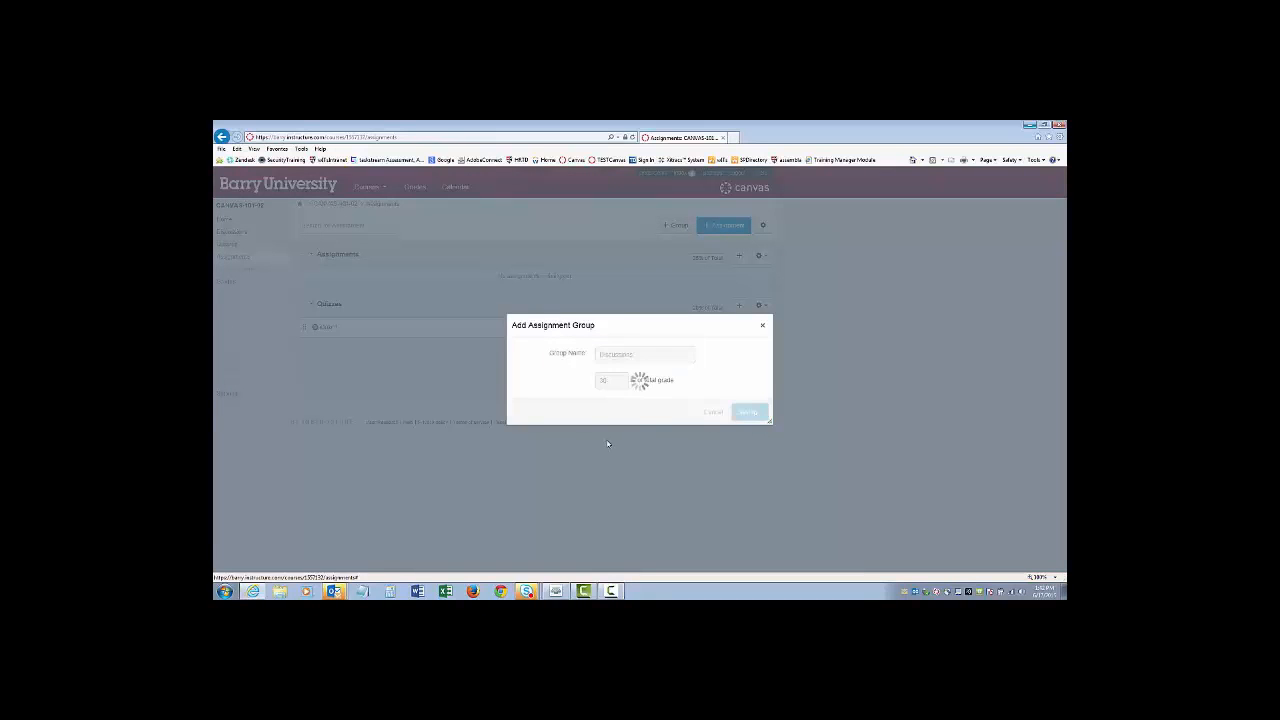